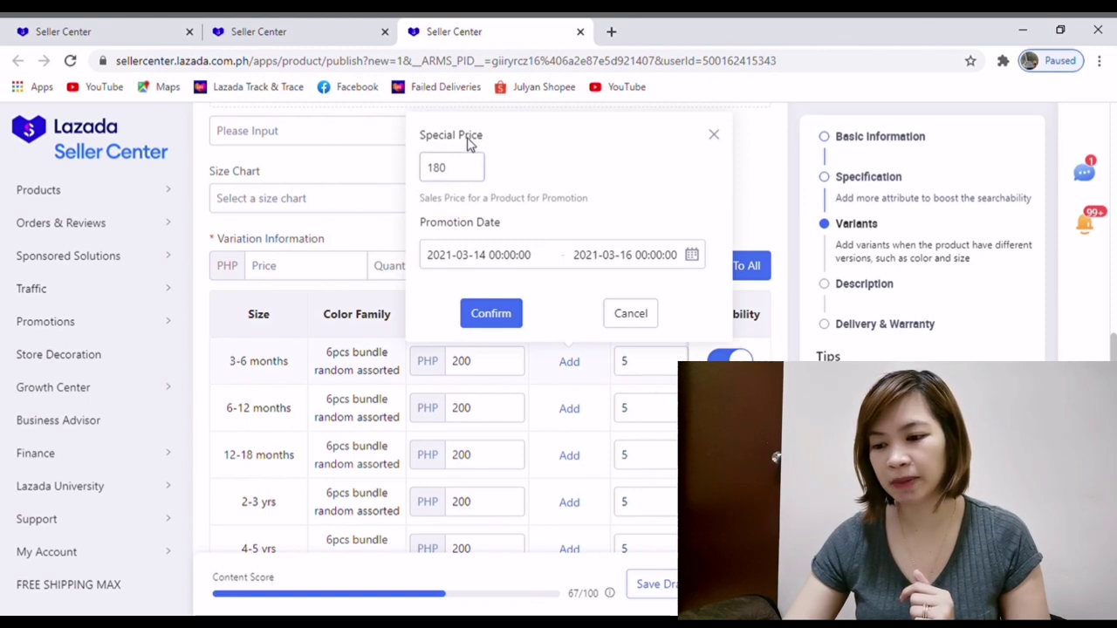
Confirm the 180 special price for the 3-6 months variation with the promotion running 2021-03-14 to 2021-03-16
click(509, 317)
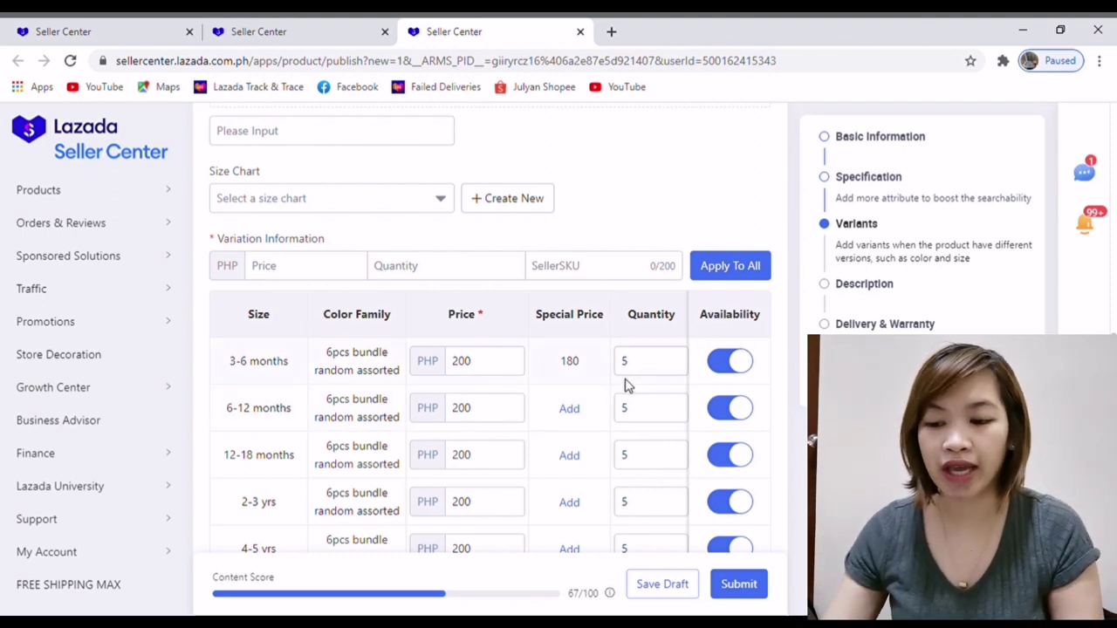
scroll(625, 385, down, 1)
click(574, 385)
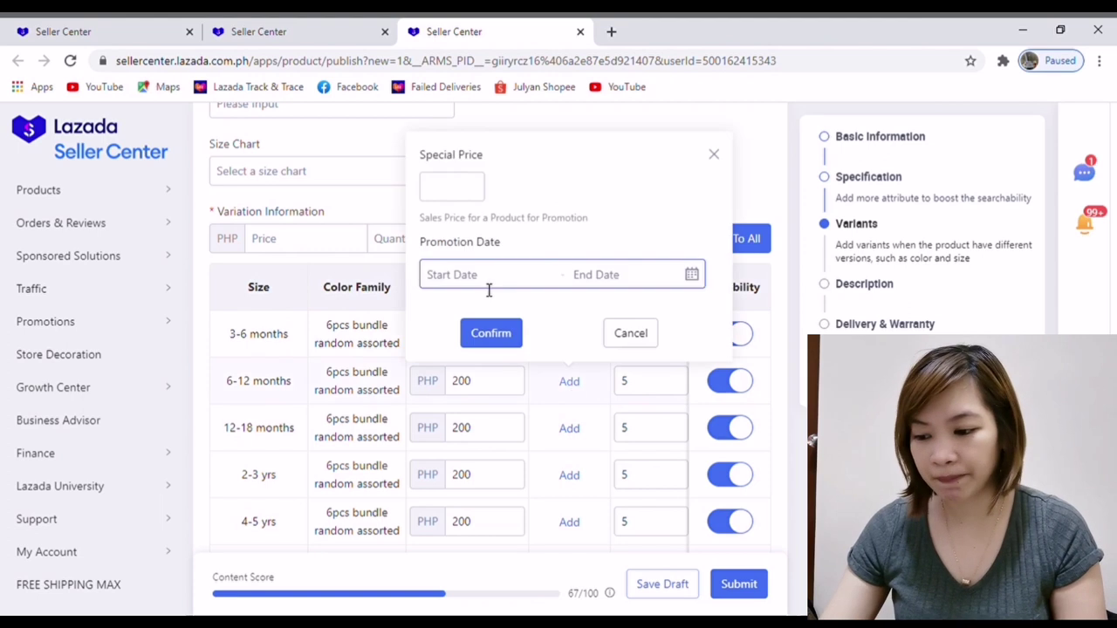
click(451, 190)
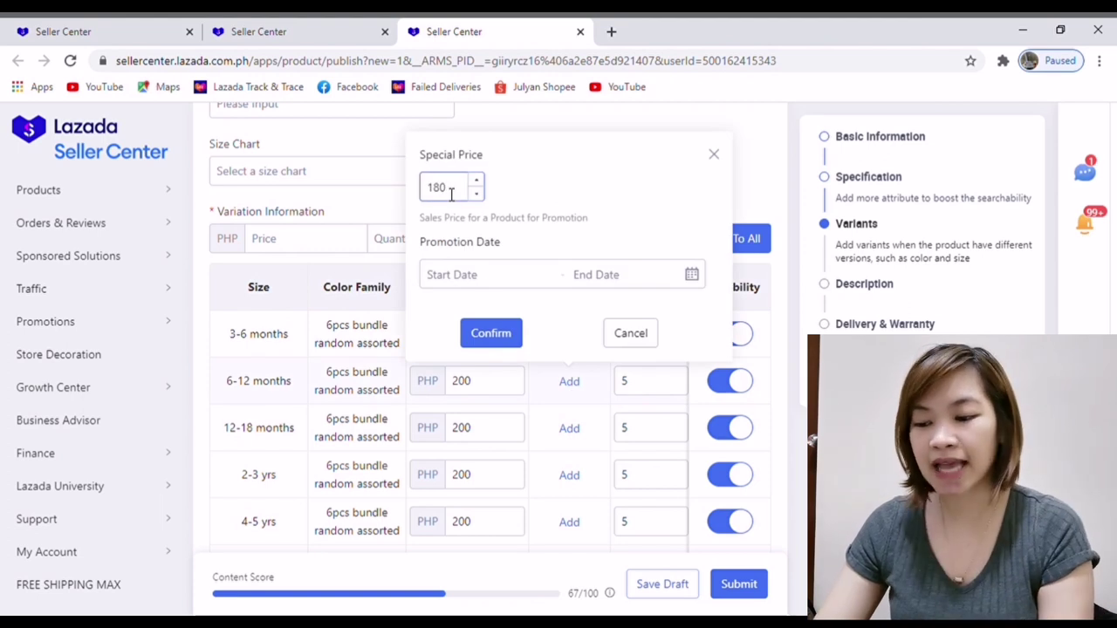
text(180)
key(BackSpace)
key(BackSpace)
key(BackSpace)
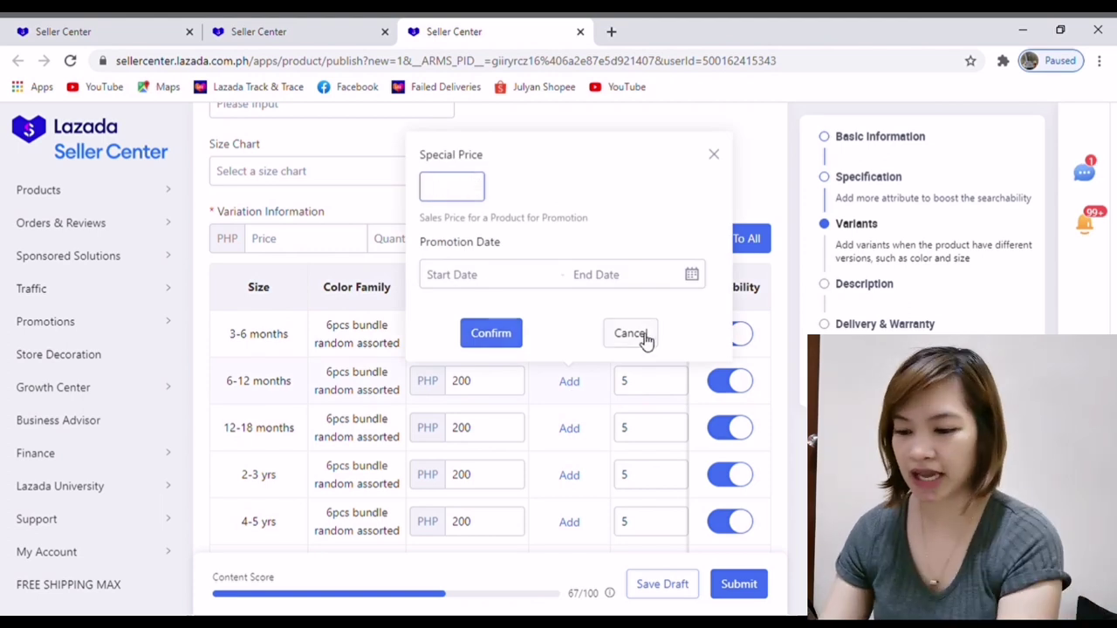
click(630, 334)
click(565, 384)
click(447, 192)
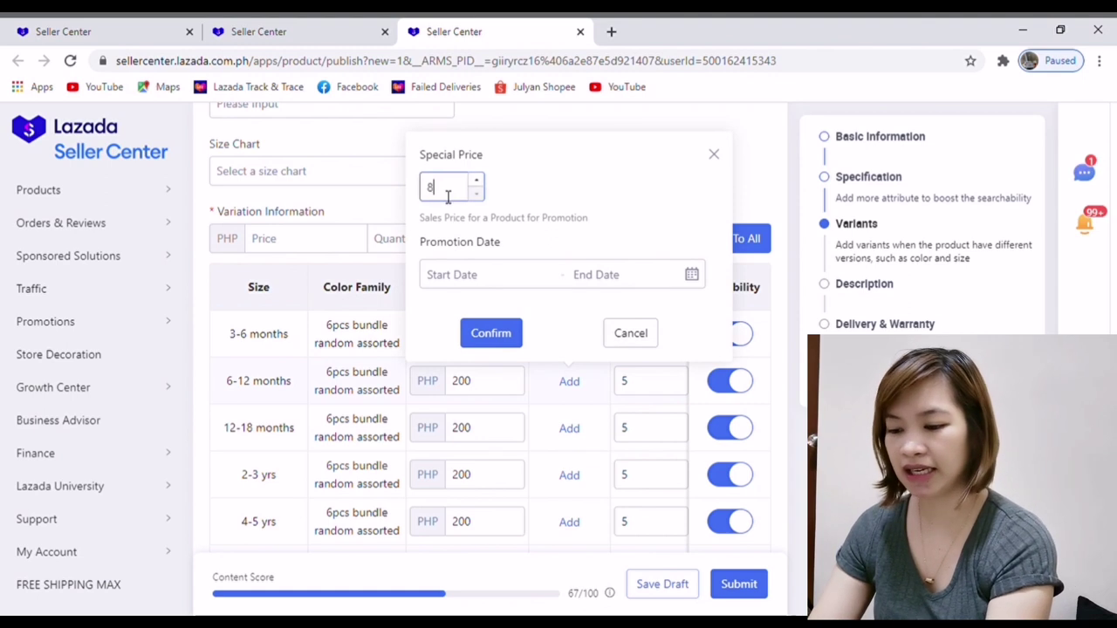
click(641, 342)
scroll(566, 523, down, 2)
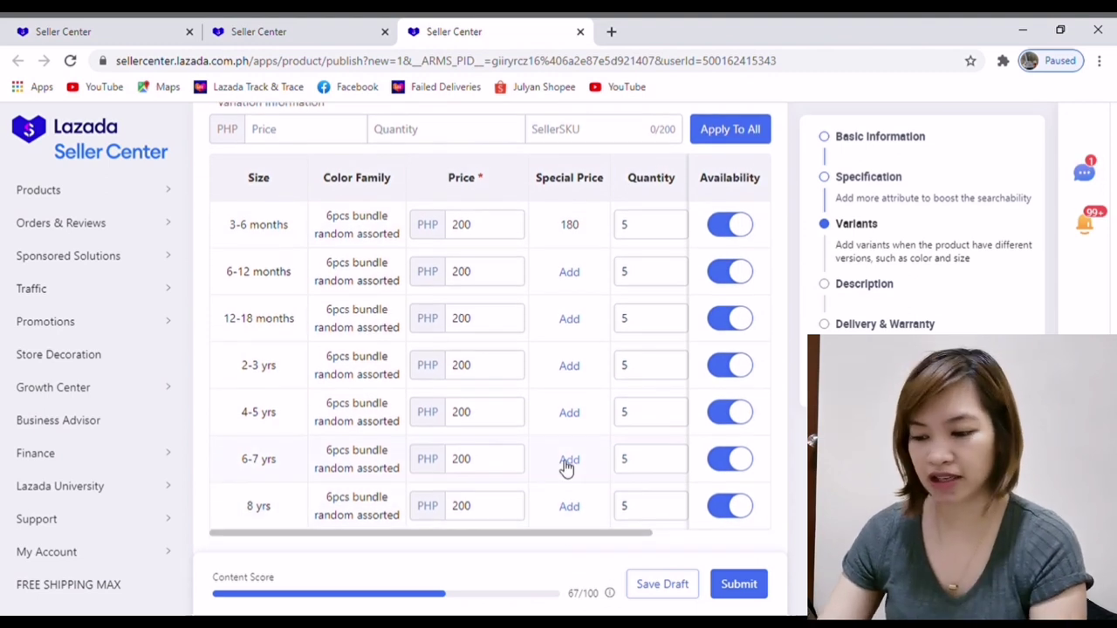
click(569, 273)
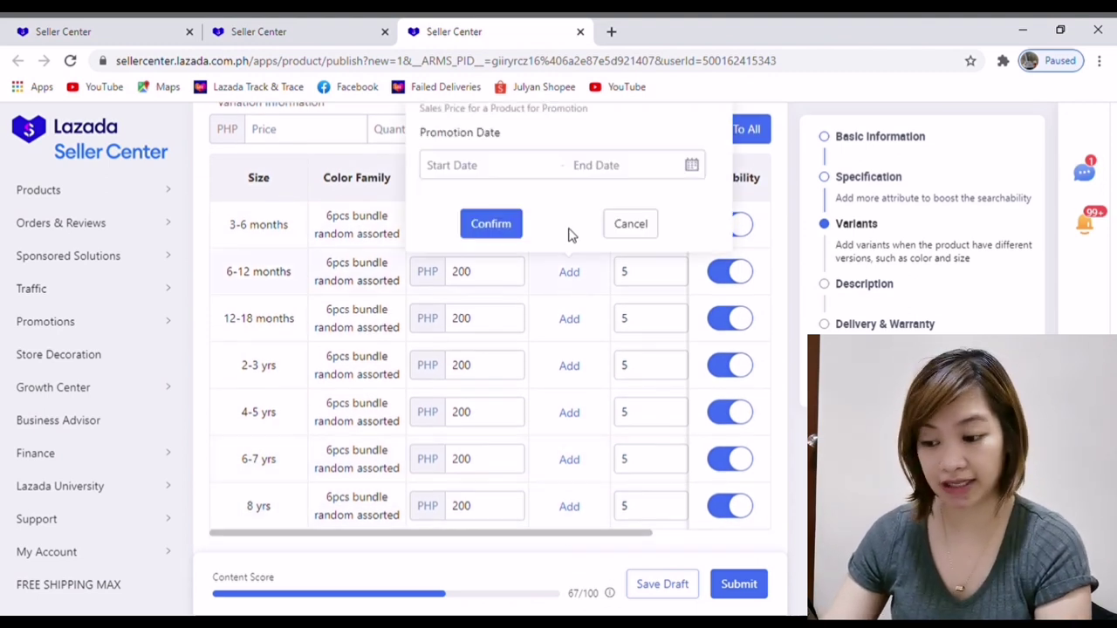
scroll(462, 159, up, 1)
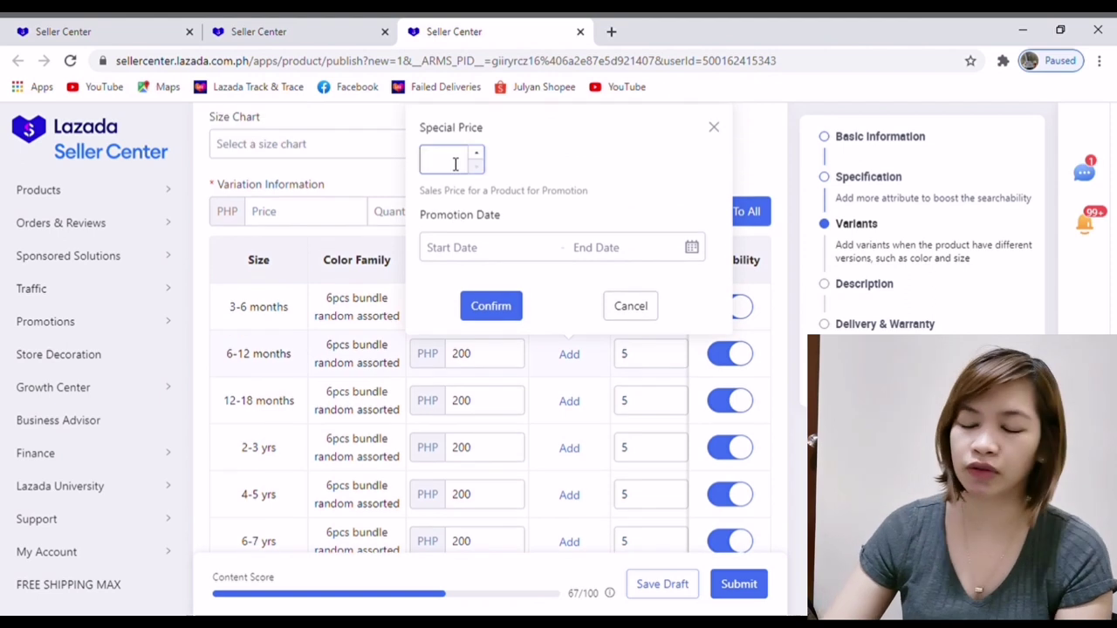
click(454, 164)
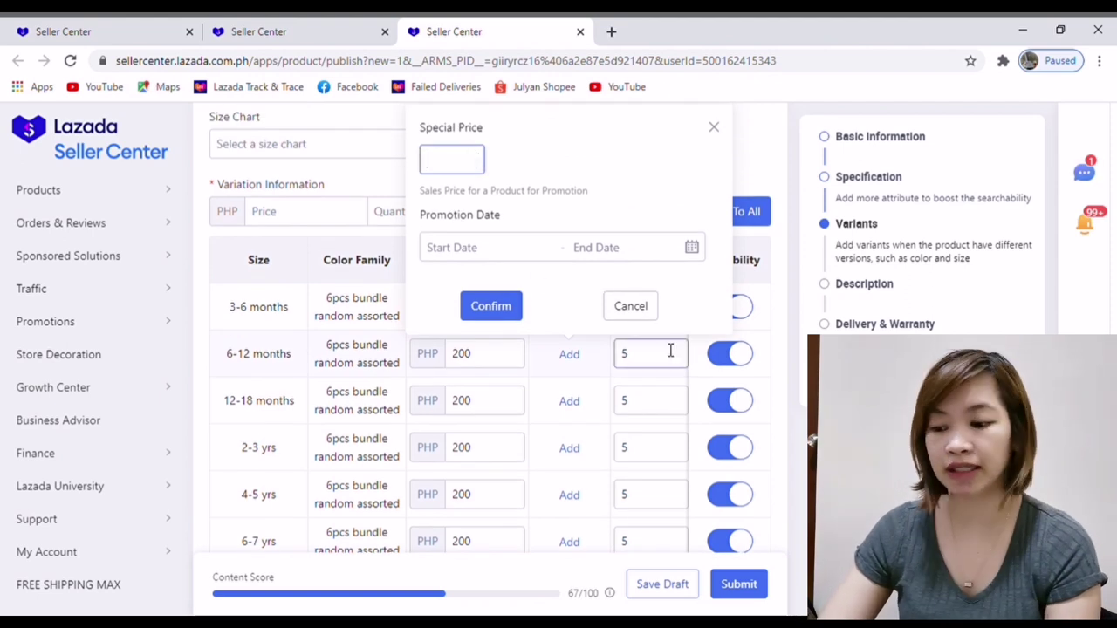
click(632, 307)
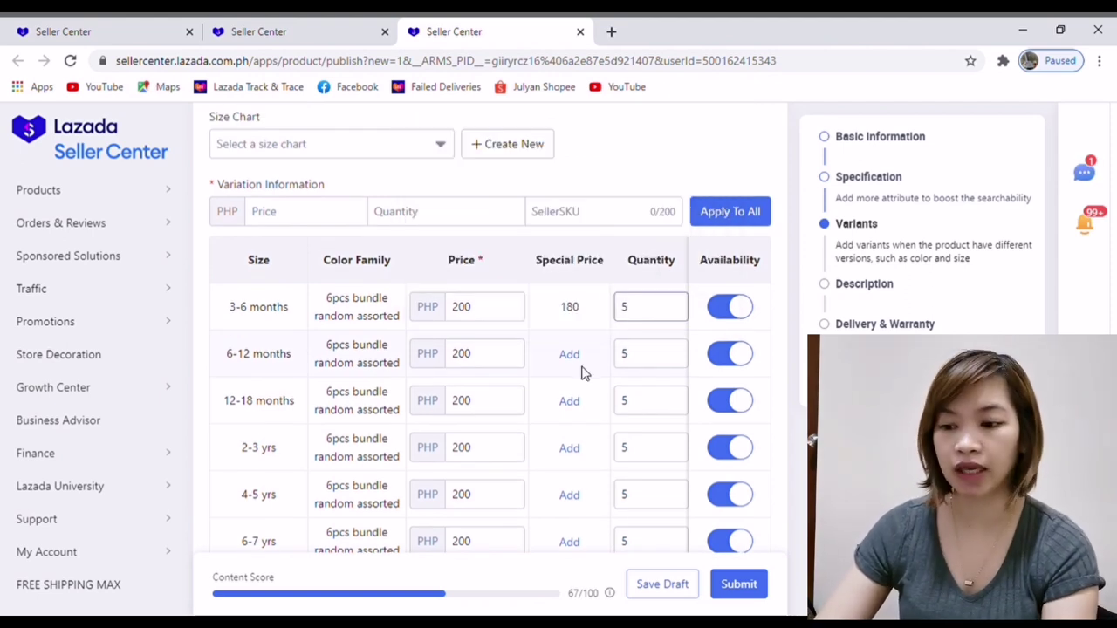
Switch the product's long description to Lorikeet and open a blank description design
scroll(611, 384, down, 2)
scroll(608, 386, down, 3)
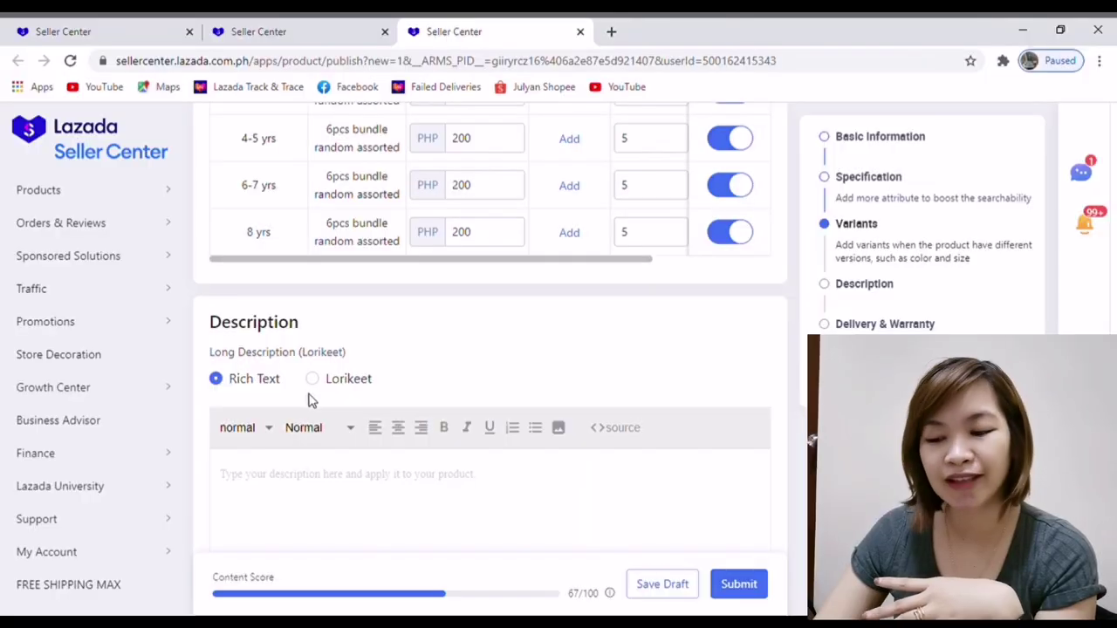
click(311, 380)
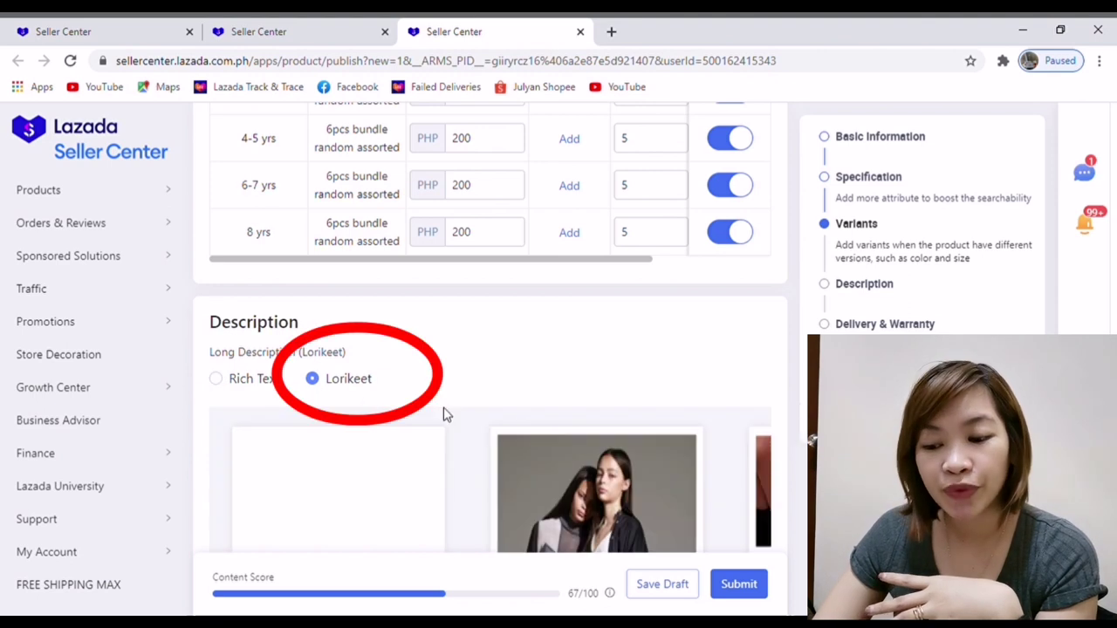
scroll(567, 427, down, 3)
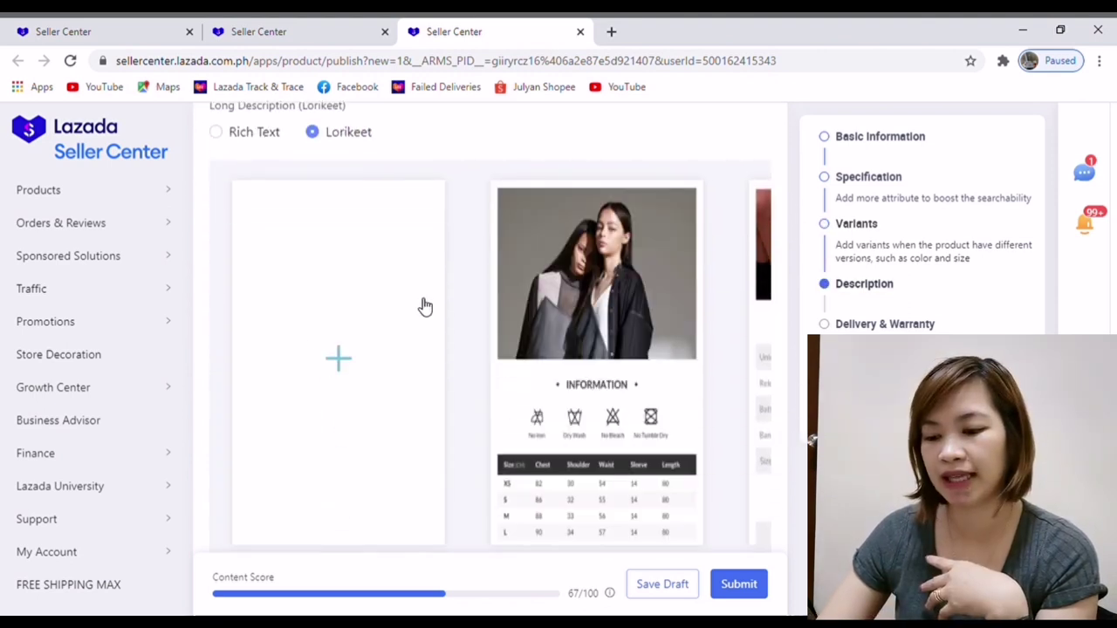
click(336, 362)
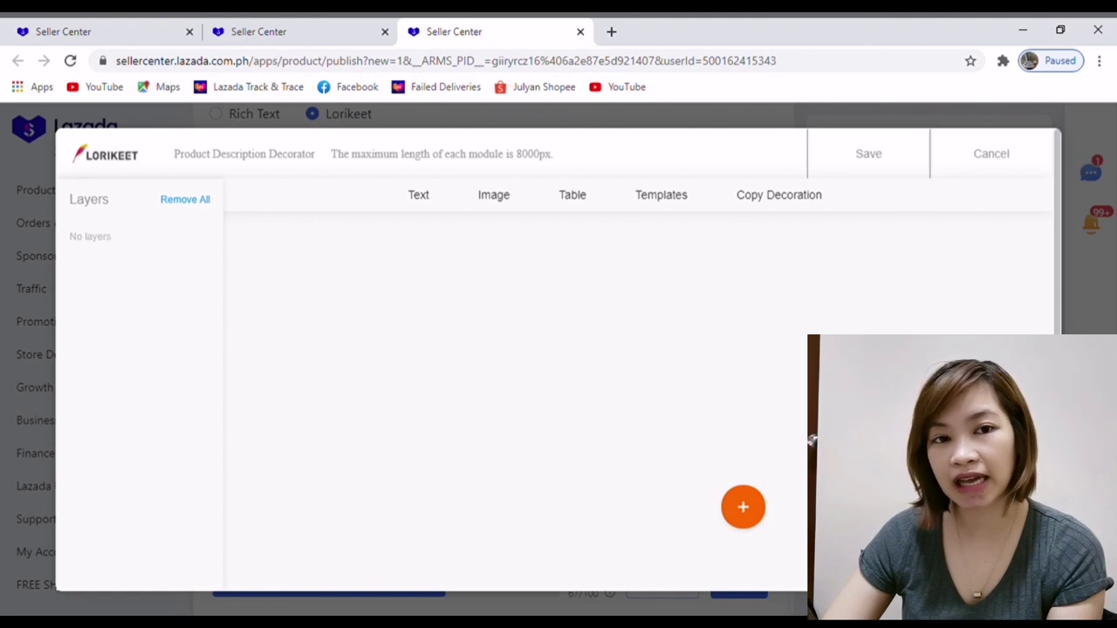
Add an image module to the blank description and fill it with the picture of the six leggings
click(749, 513)
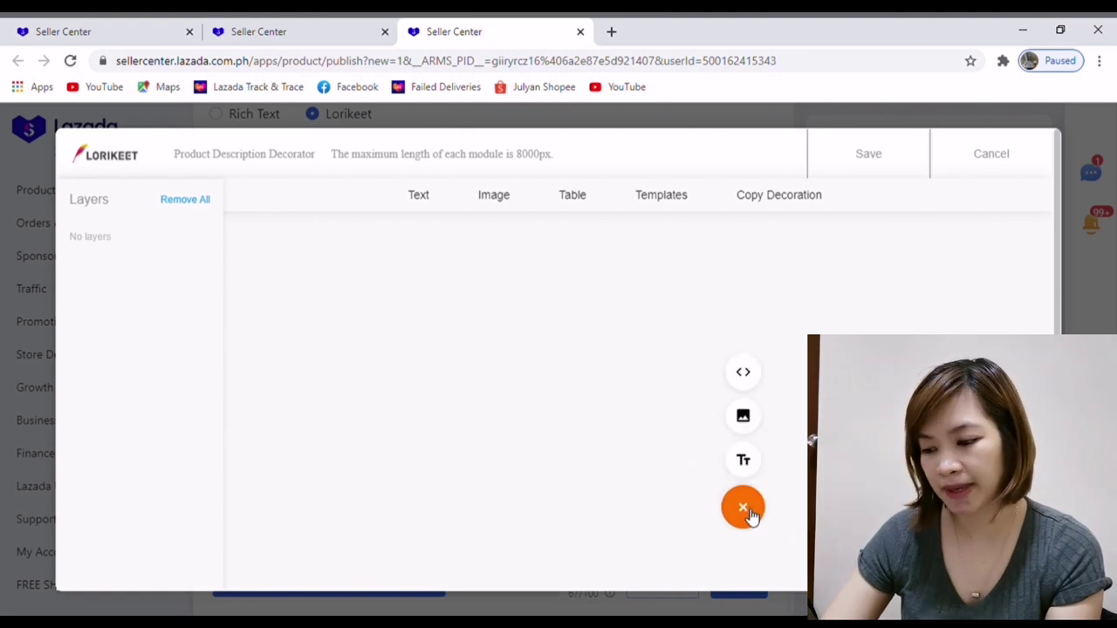
click(744, 421)
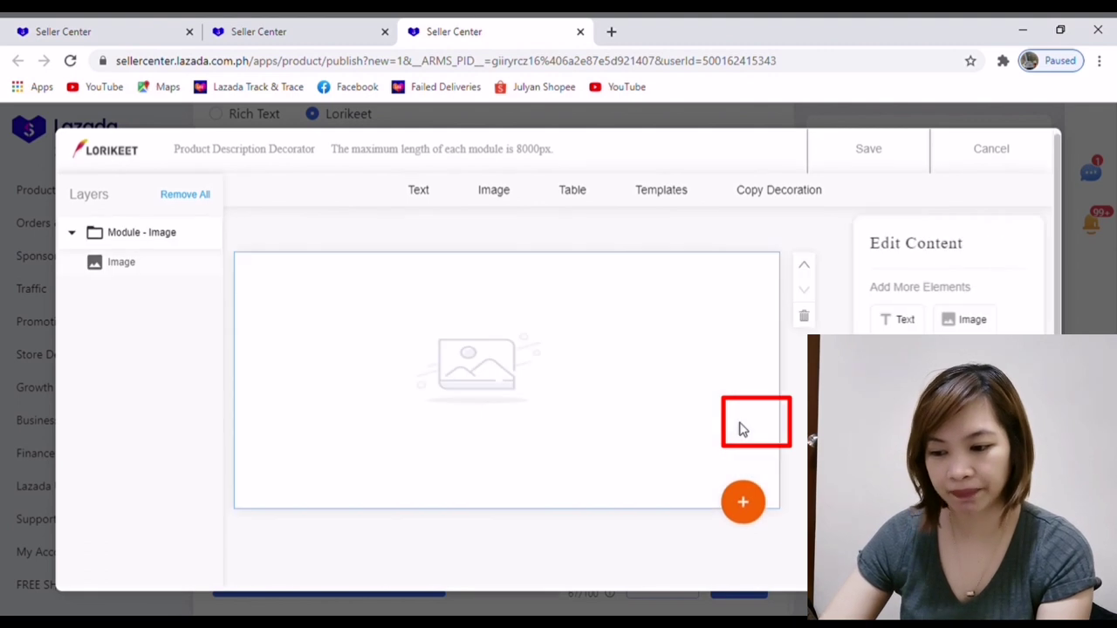
click(482, 371)
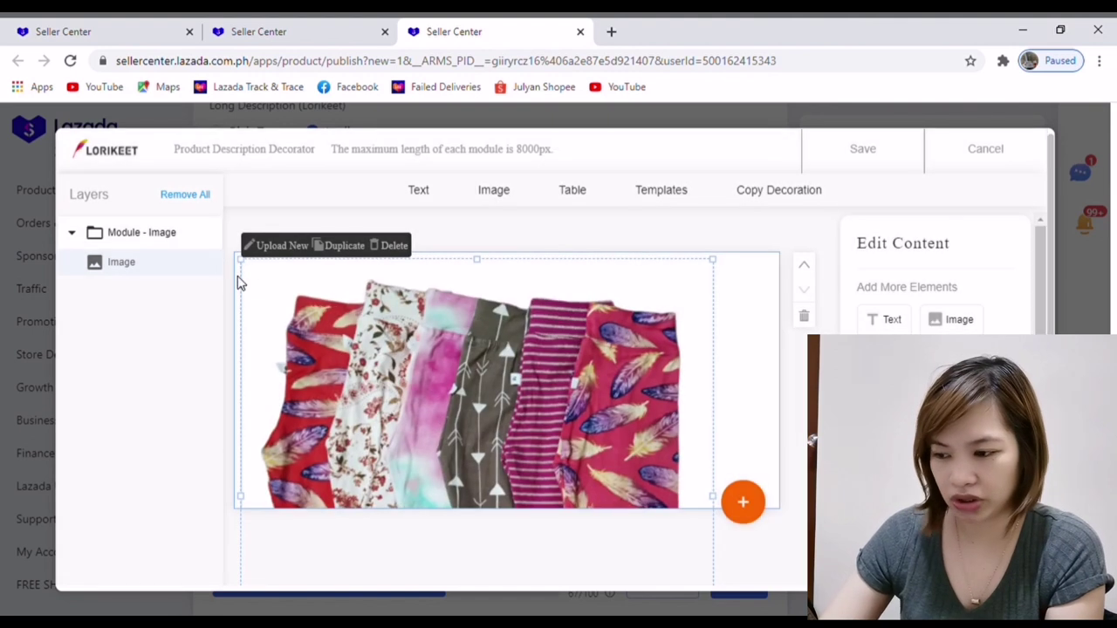
Shrink the leggings picture to fit the module's height and place it in the module's right half
drag(237, 282, 412, 458)
drag(570, 464, 548, 288)
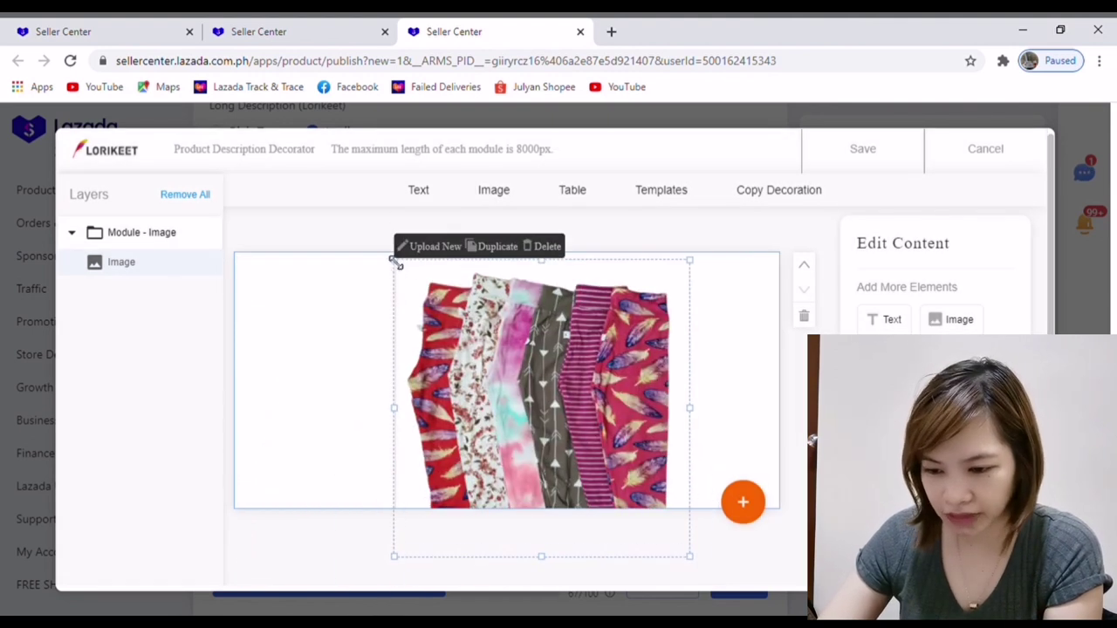
drag(392, 256, 427, 300)
drag(635, 448, 727, 408)
click(440, 408)
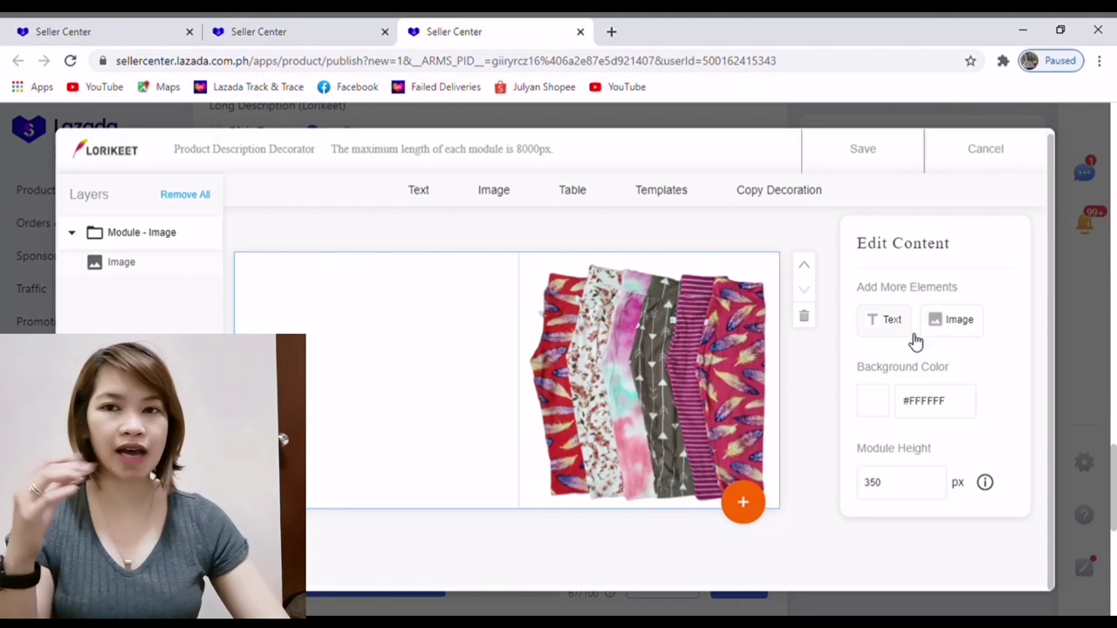
Add a text element to the image module and replace its placeholder with "Legging 100% Cotton"
click(877, 320)
click(357, 288)
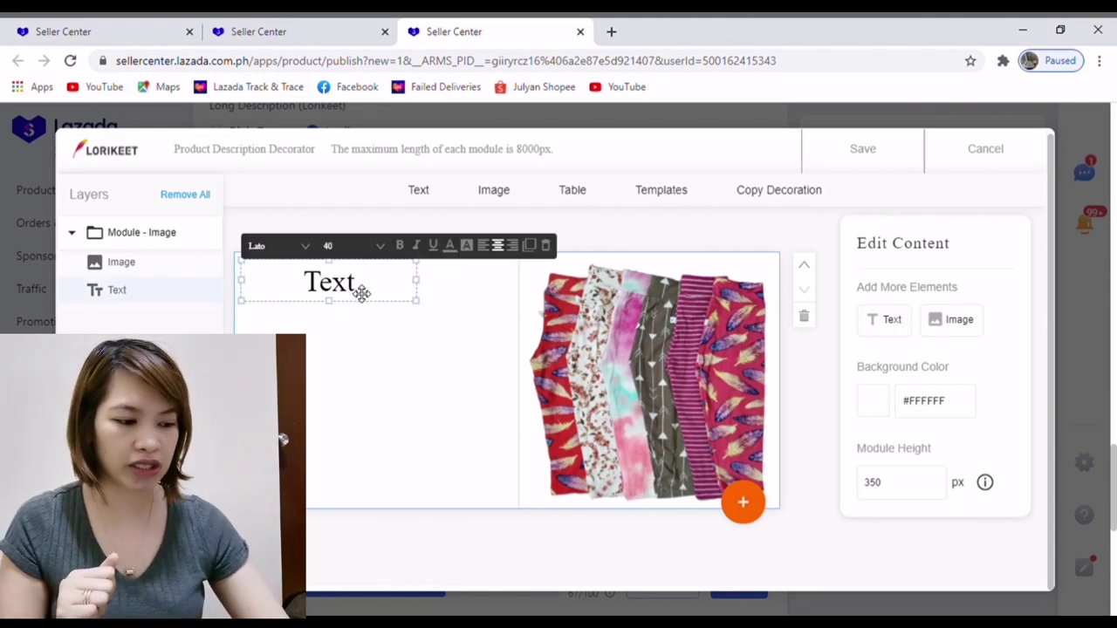
click(361, 293)
key(BackSpace)
key(BackSpace)
key(BackSpace)
key(BackSpace)
text(Le)
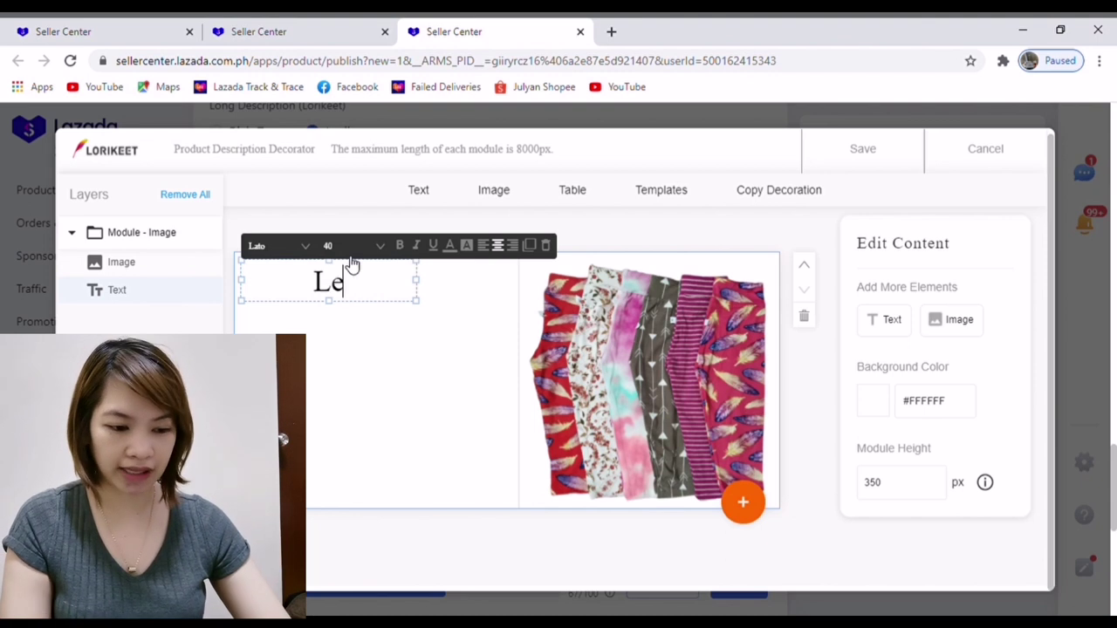
text(gging)
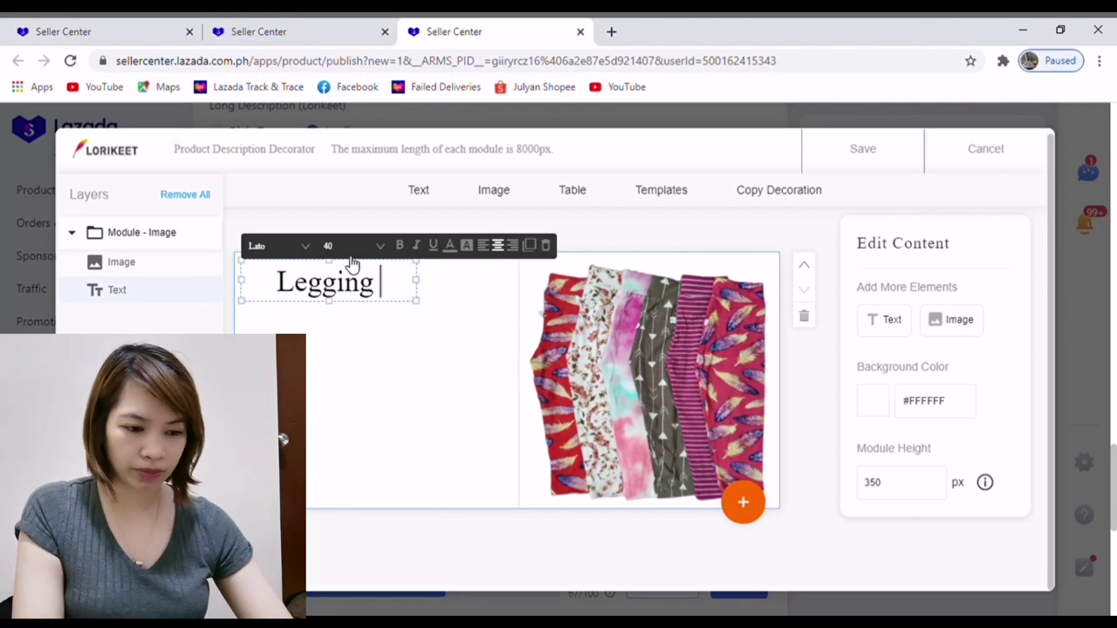
text( 6pcs Bu)
key(BackSpace)
key(BackSpace)
key(BackSpace)
key(BackSpace)
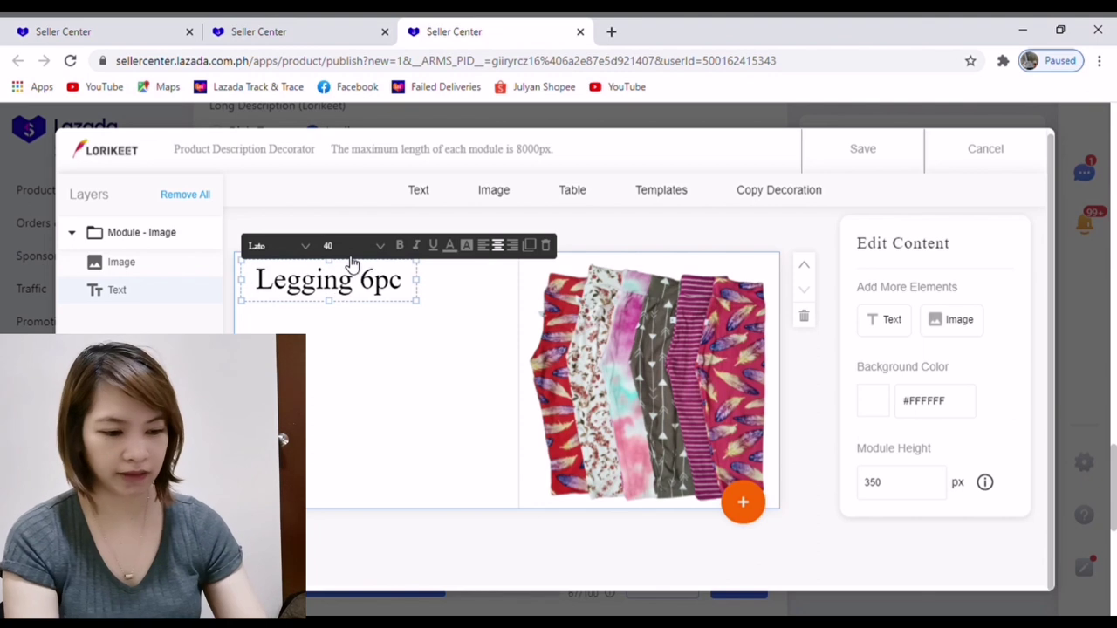
key(BackSpace)
key(BackSpace)
key(BackSpace)
text(1)
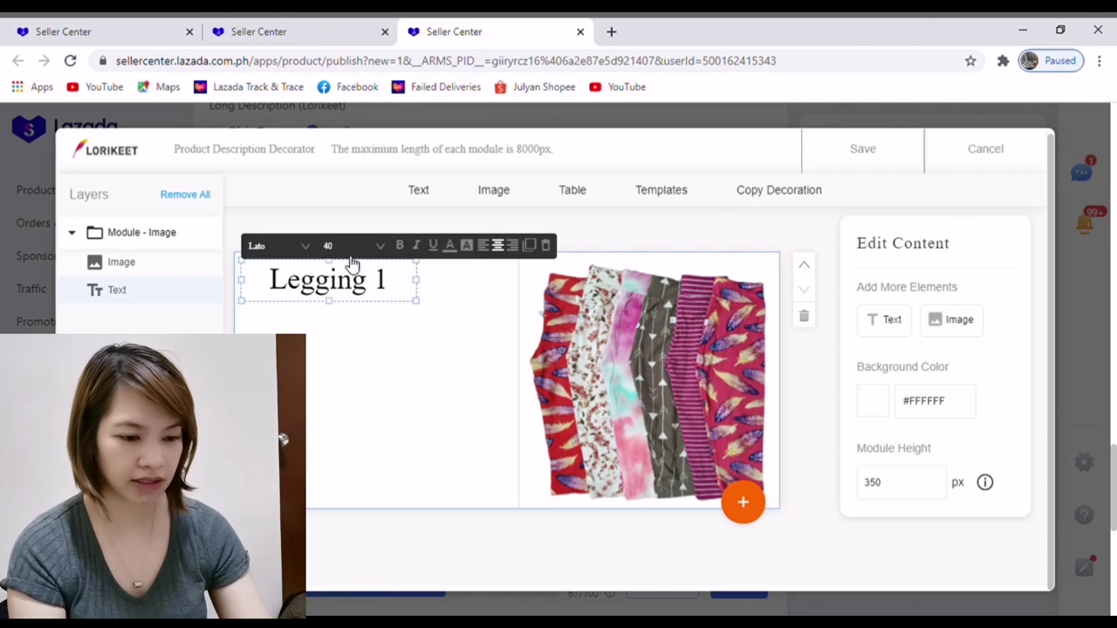
text(00% Cotton)
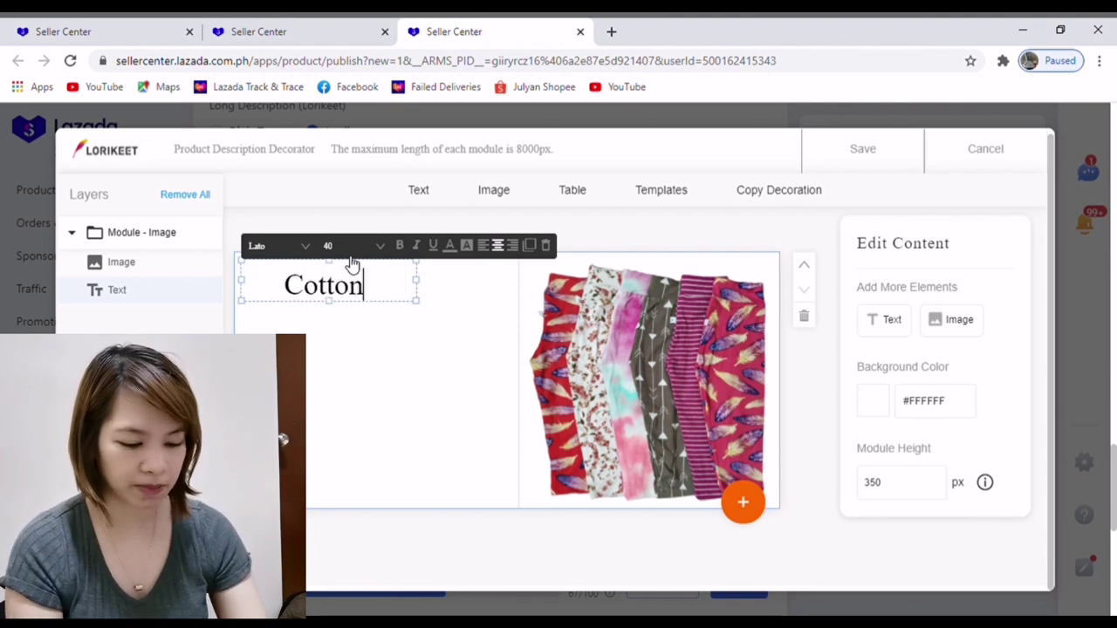
Add the line "(wholesale price)" below the heading, widen the text box to nearly reach the picture, and shift it slightly inward
key(Return)
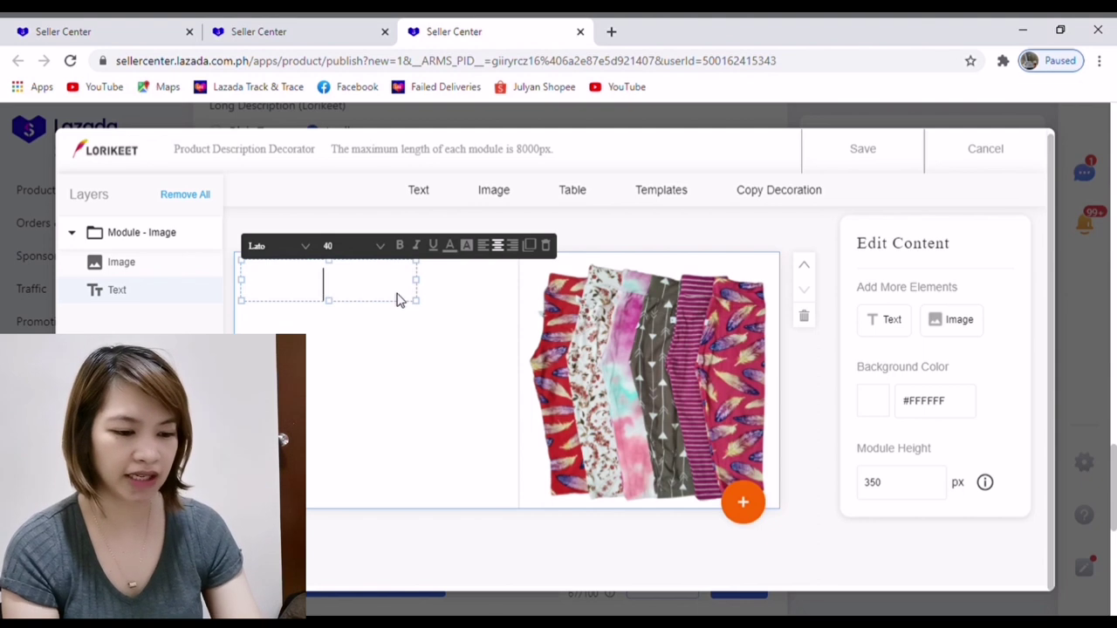
text(()
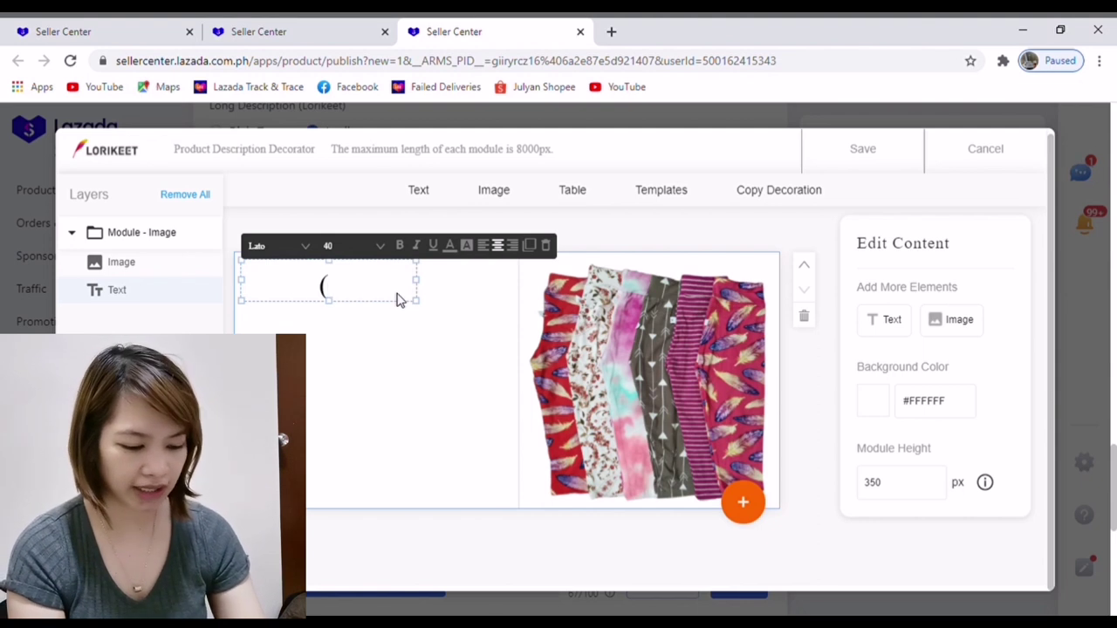
text(wholesale )
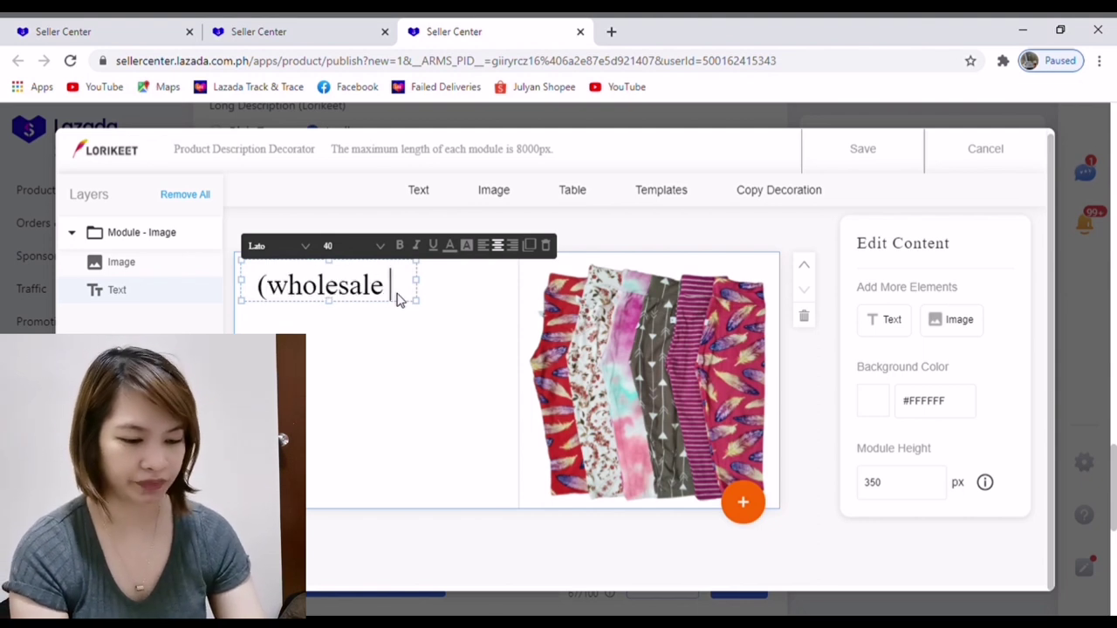
text(price))
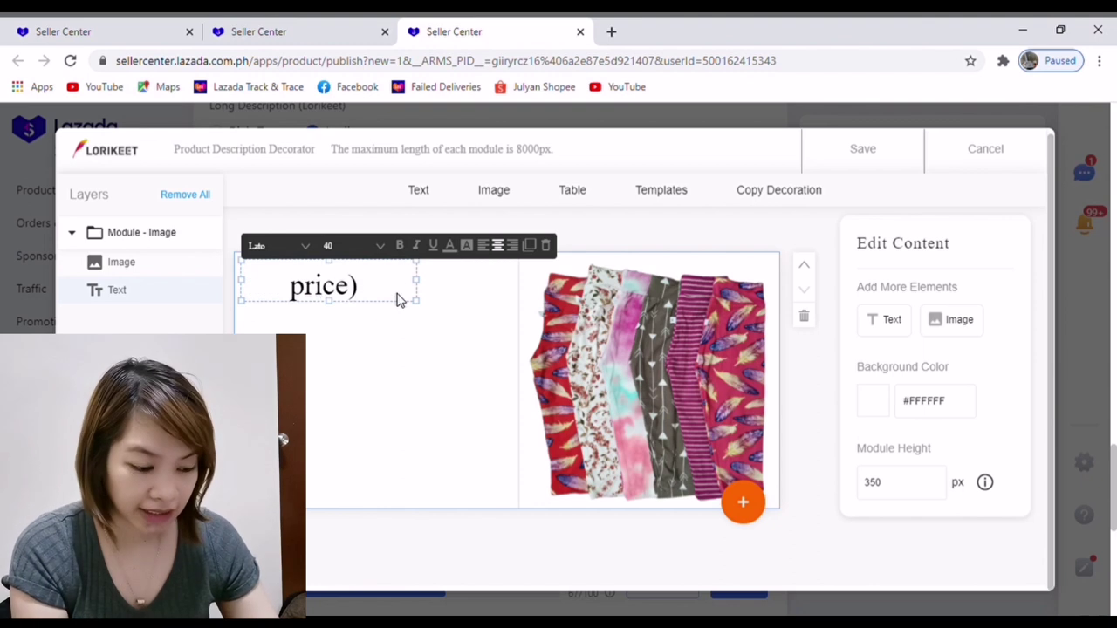
drag(417, 282, 527, 312)
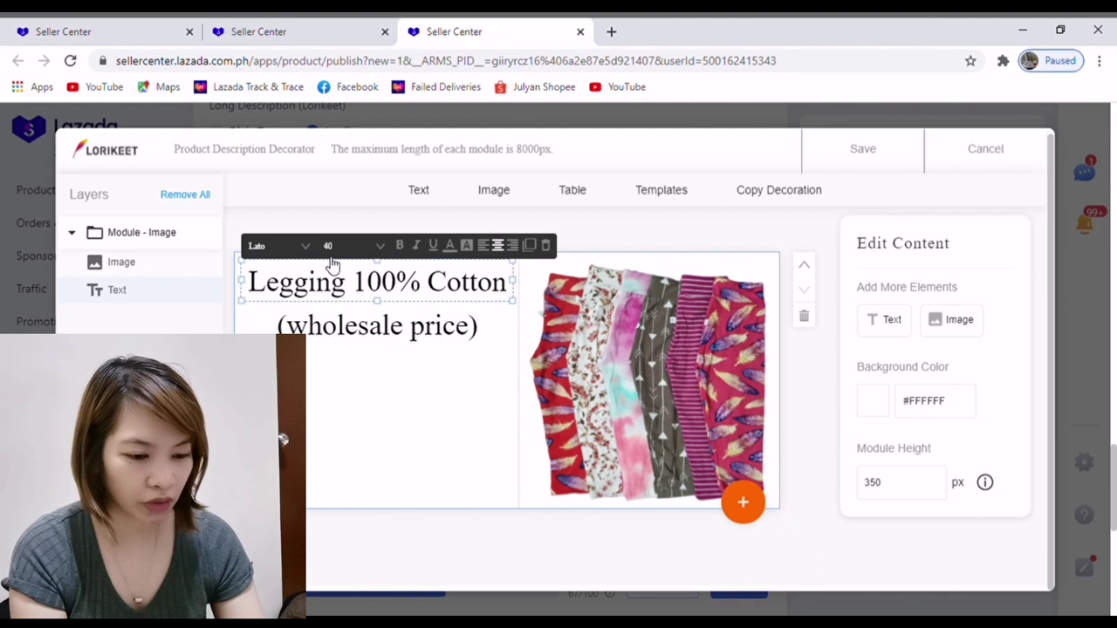
drag(357, 257, 370, 274)
Make the legging text bold without italics and colour it red, FB0808
click(391, 259)
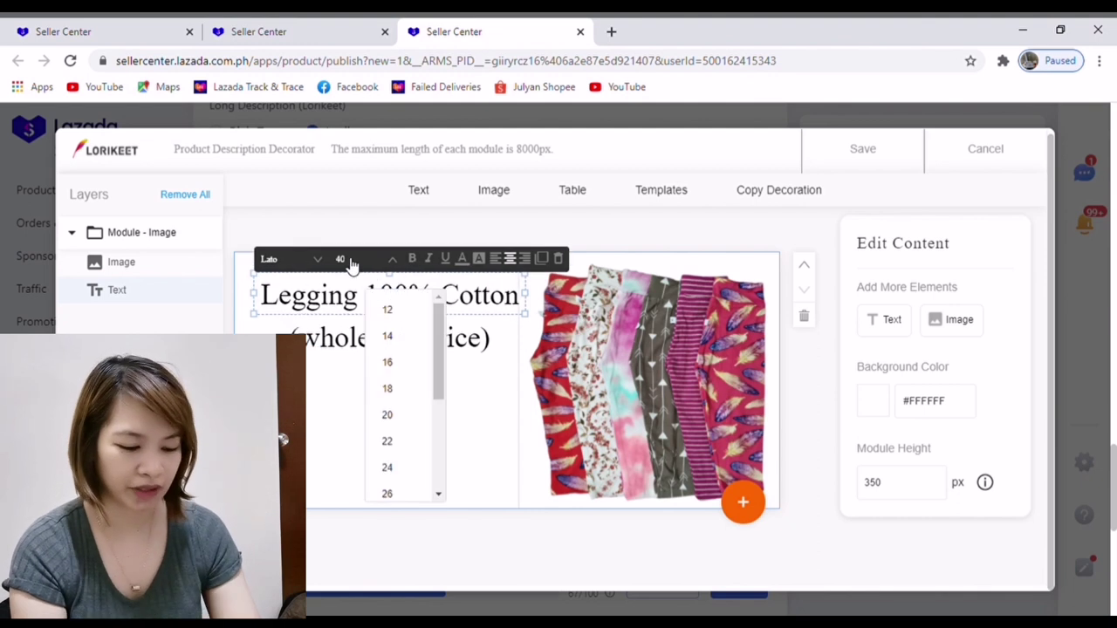
click(412, 260)
click(428, 259)
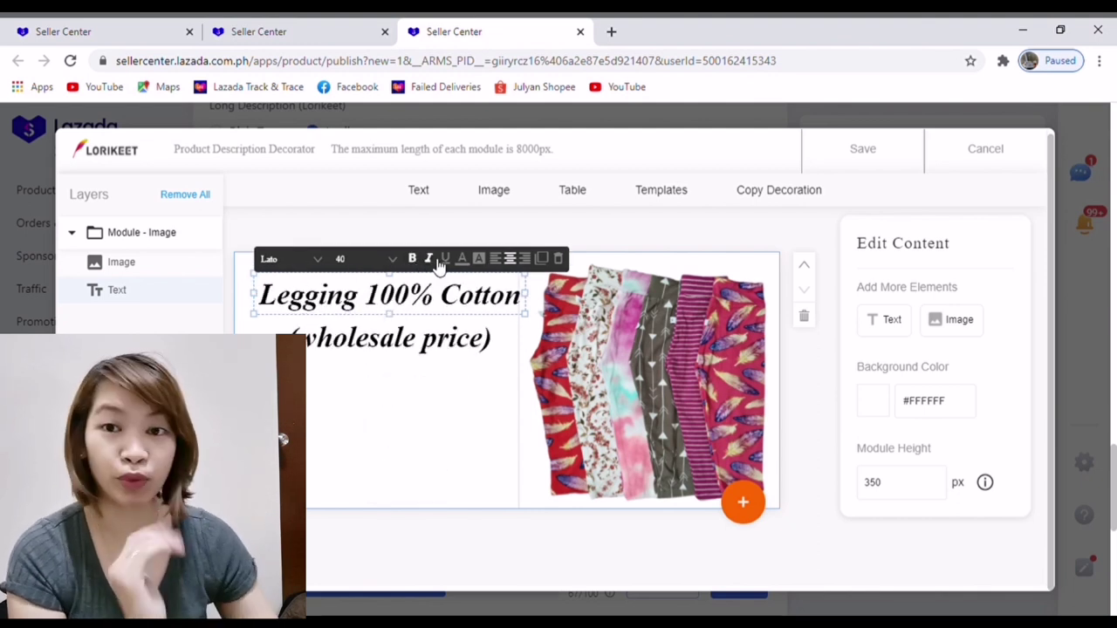
click(429, 259)
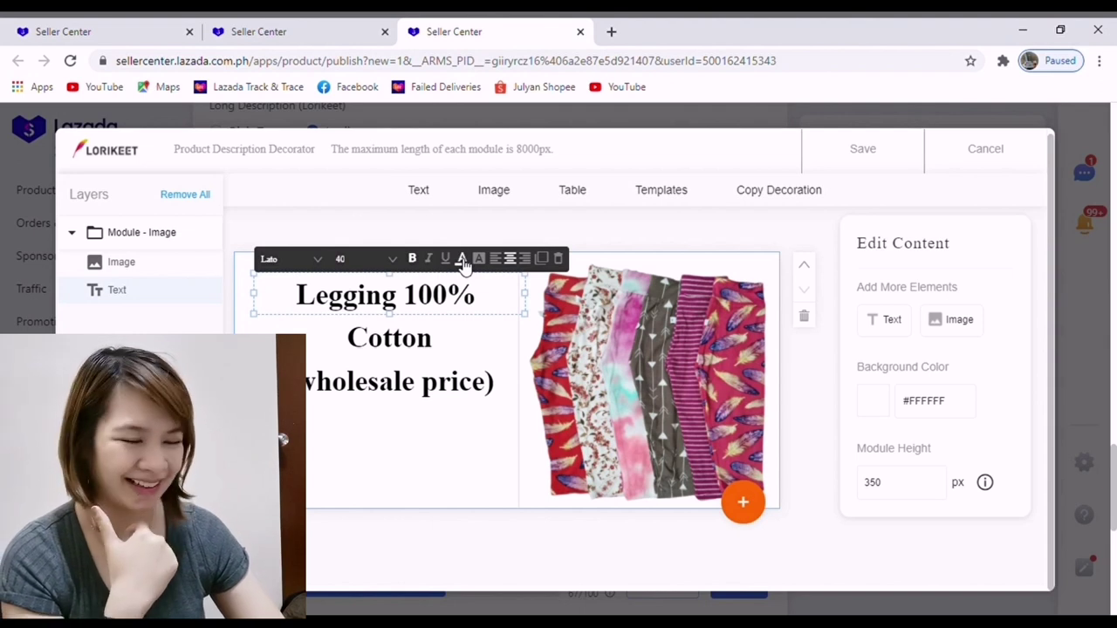
click(464, 262)
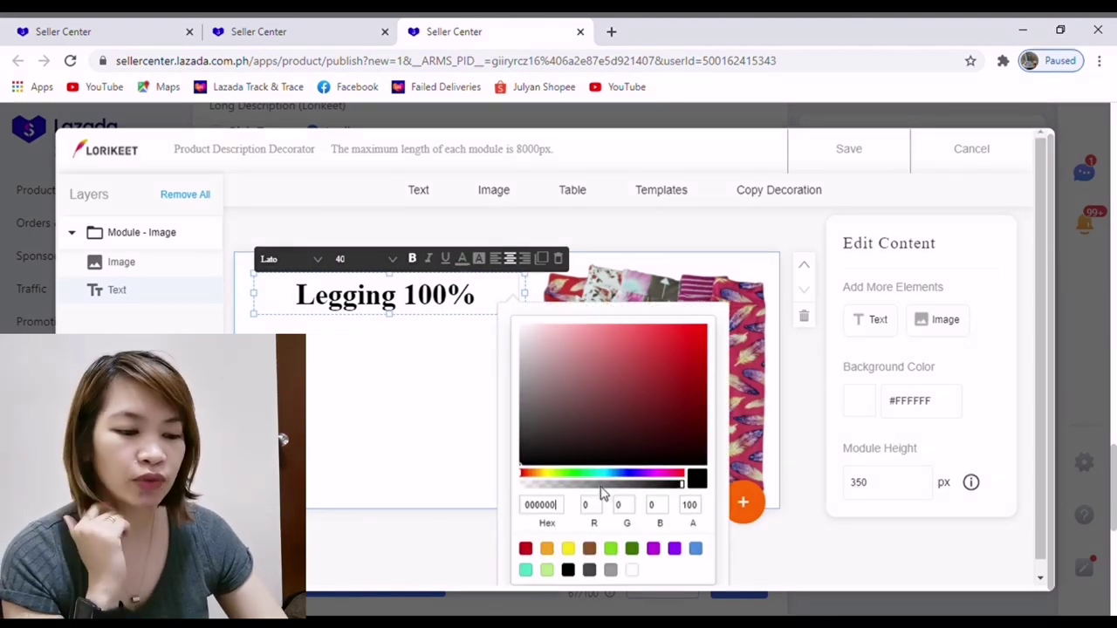
click(704, 329)
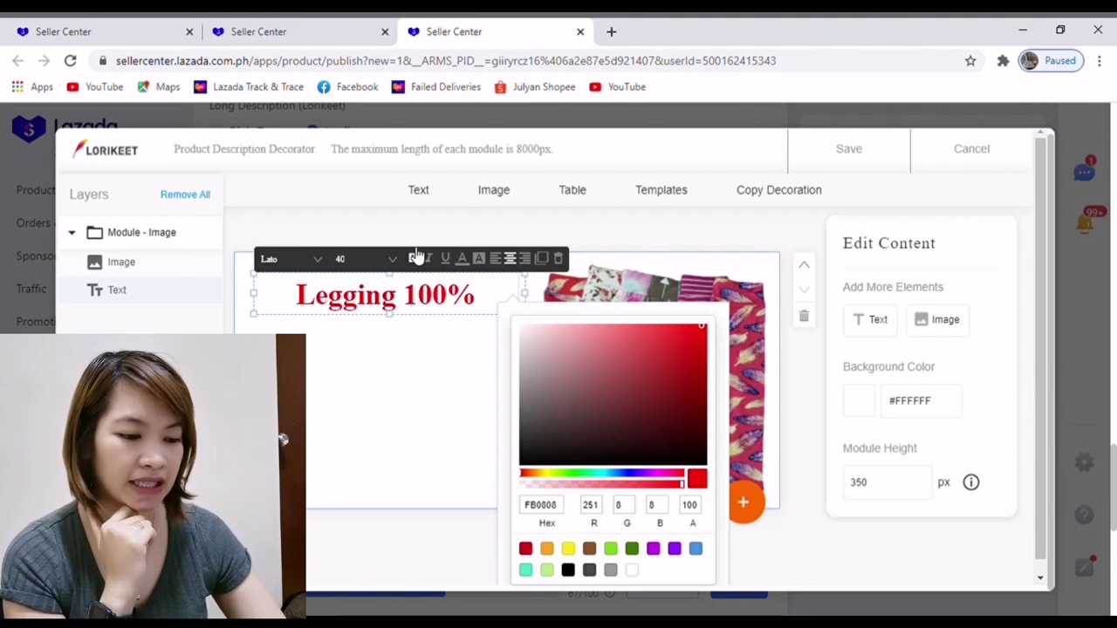
Give the red legging heading a yellow background, F8E71C
click(479, 260)
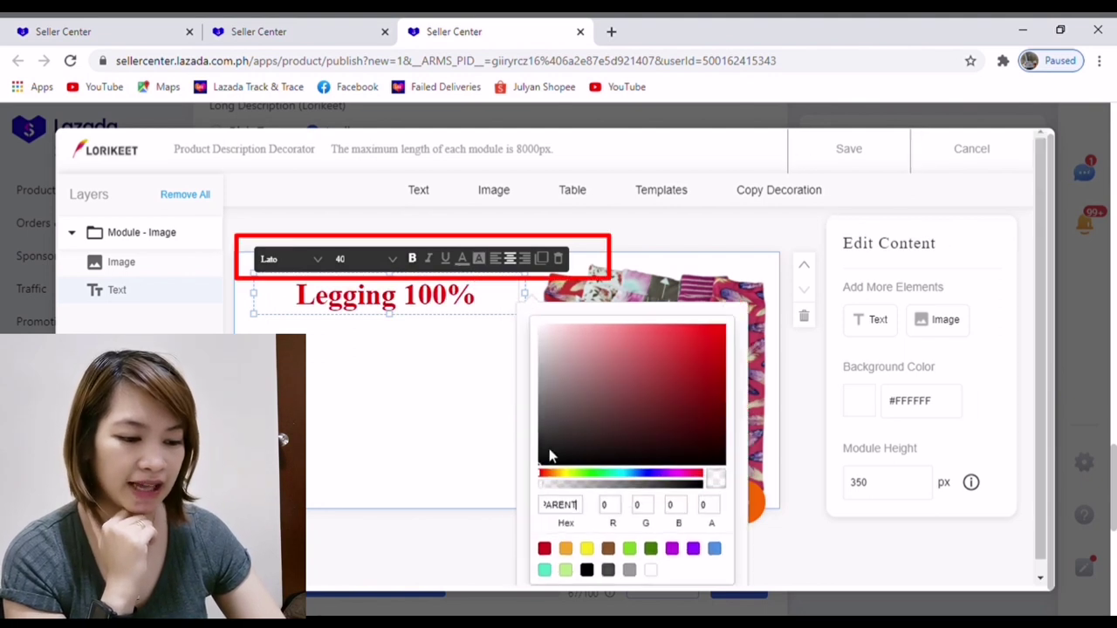
click(586, 548)
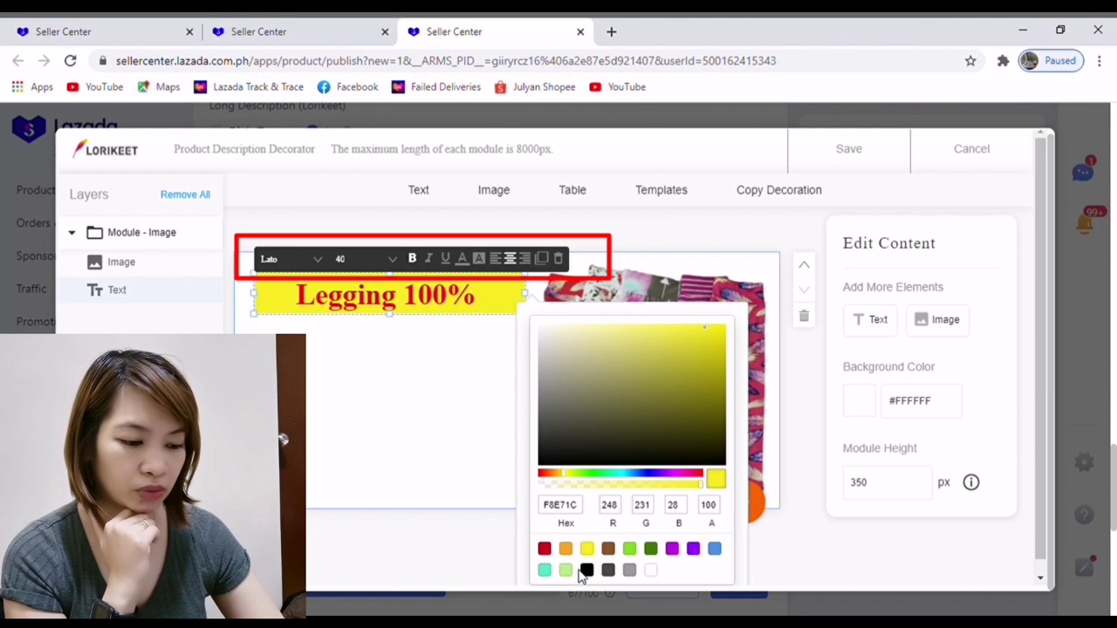
click(586, 571)
click(586, 548)
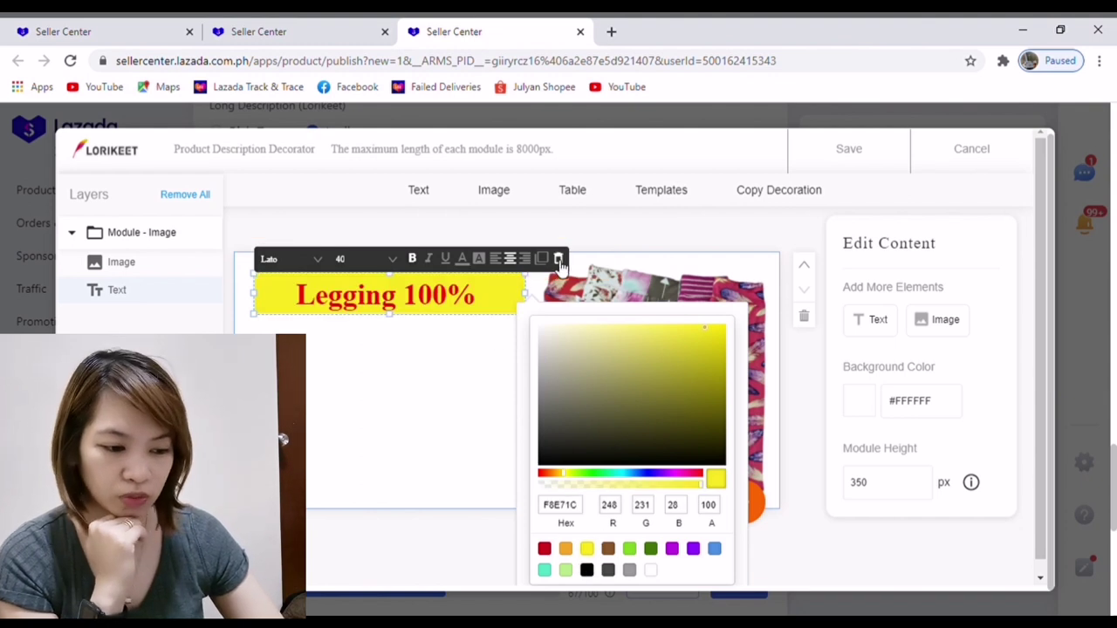
click(447, 412)
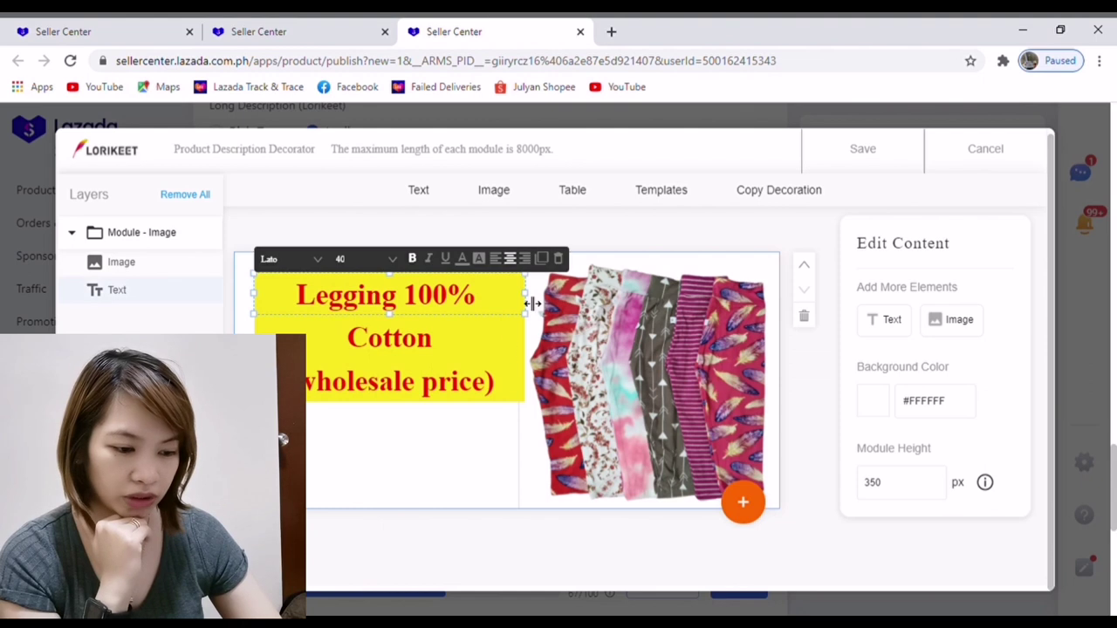
Widen the heading's text box so "Legging 100% Cotton" fits on one line, and reduce the heading's font size to 26
mouse_move(528, 297)
mouse_down()
mouse_move(590, 297)
mouse_move(546, 297)
mouse_up()
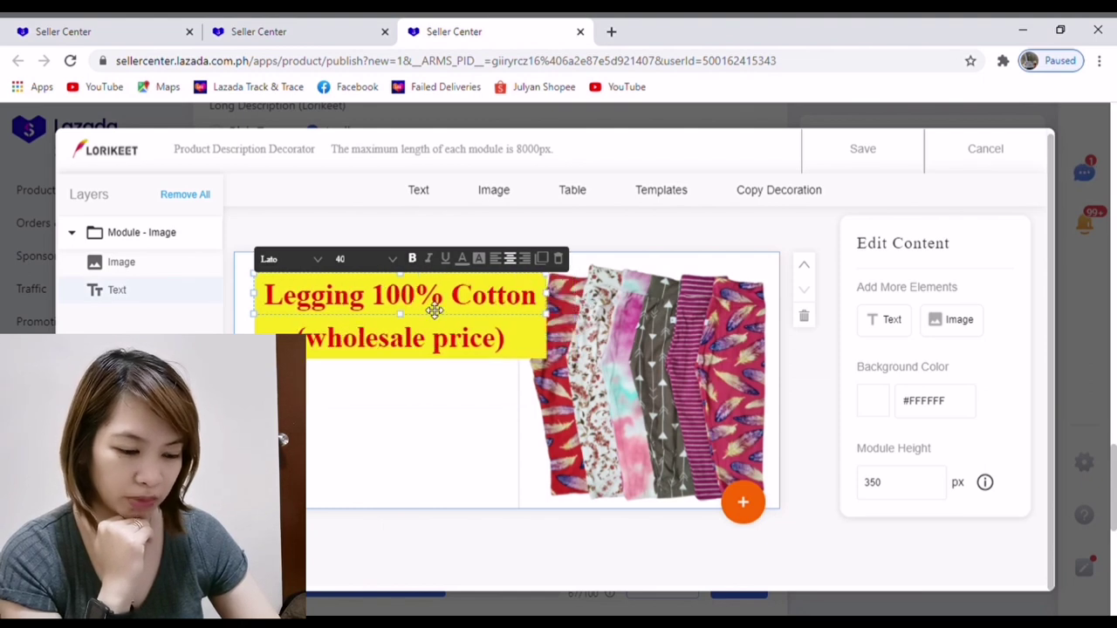
drag(540, 352, 530, 356)
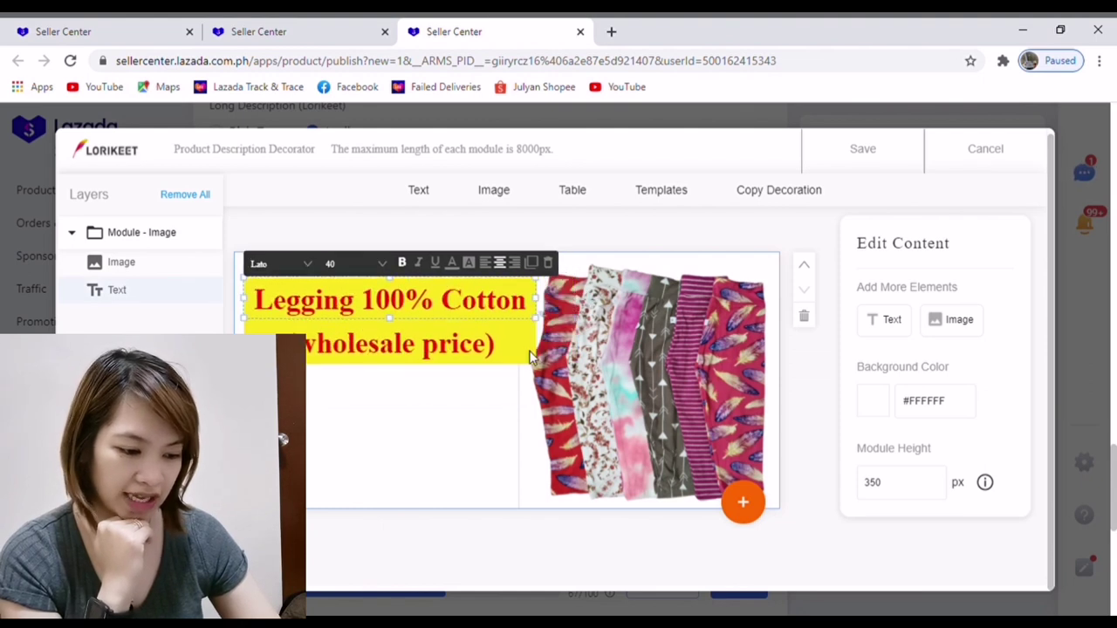
click(384, 262)
scroll(400, 410, down, 2)
scroll(401, 454, down, 2)
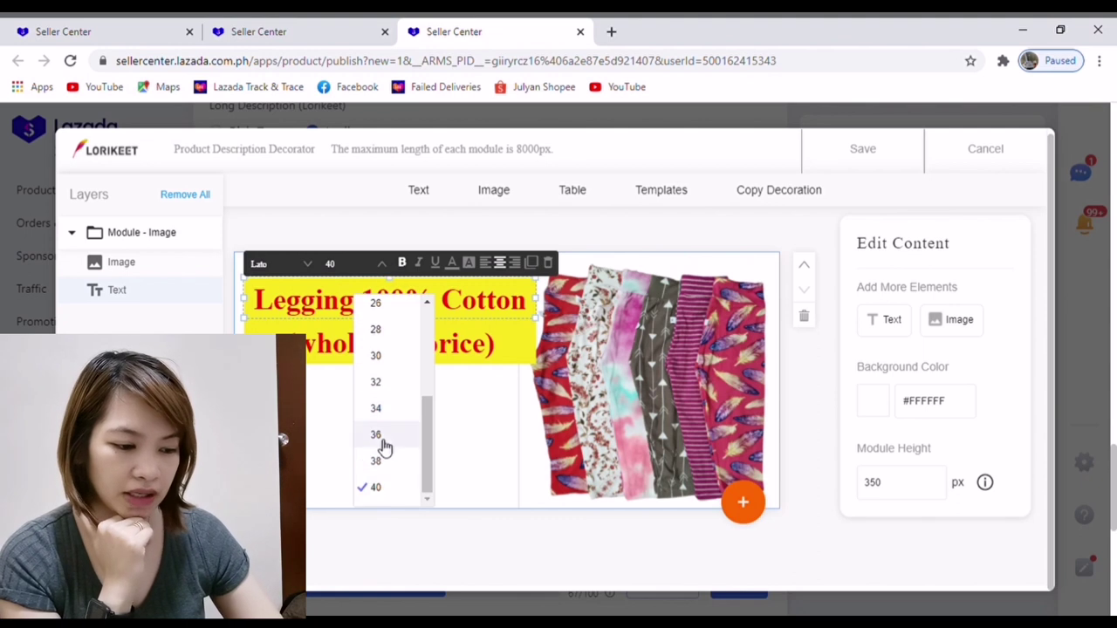
click(381, 438)
click(381, 376)
click(427, 319)
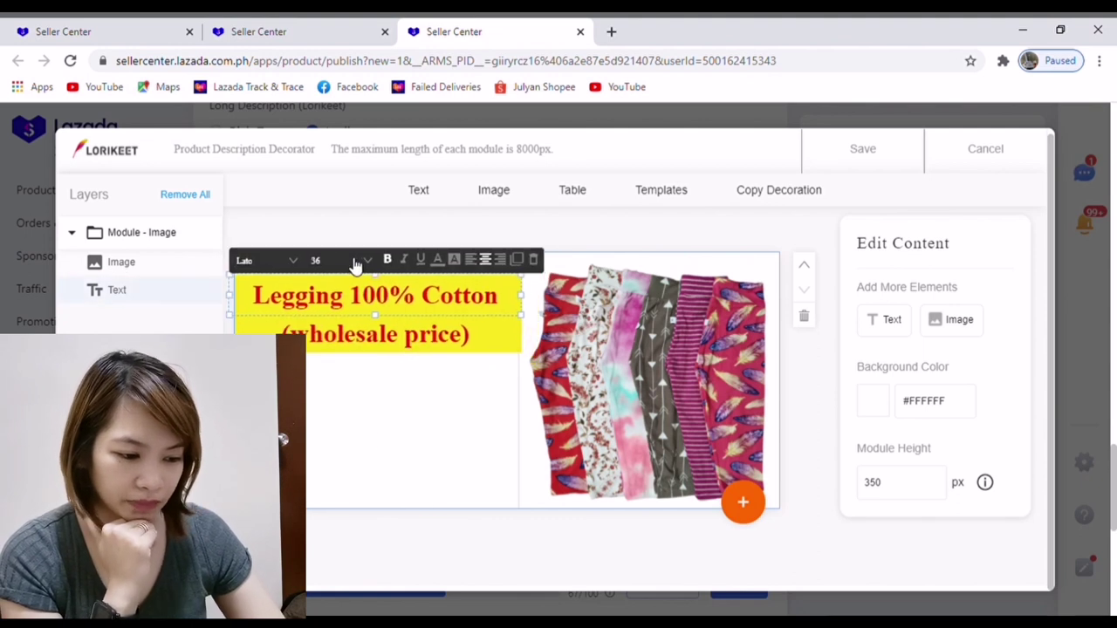
click(376, 263)
click(372, 406)
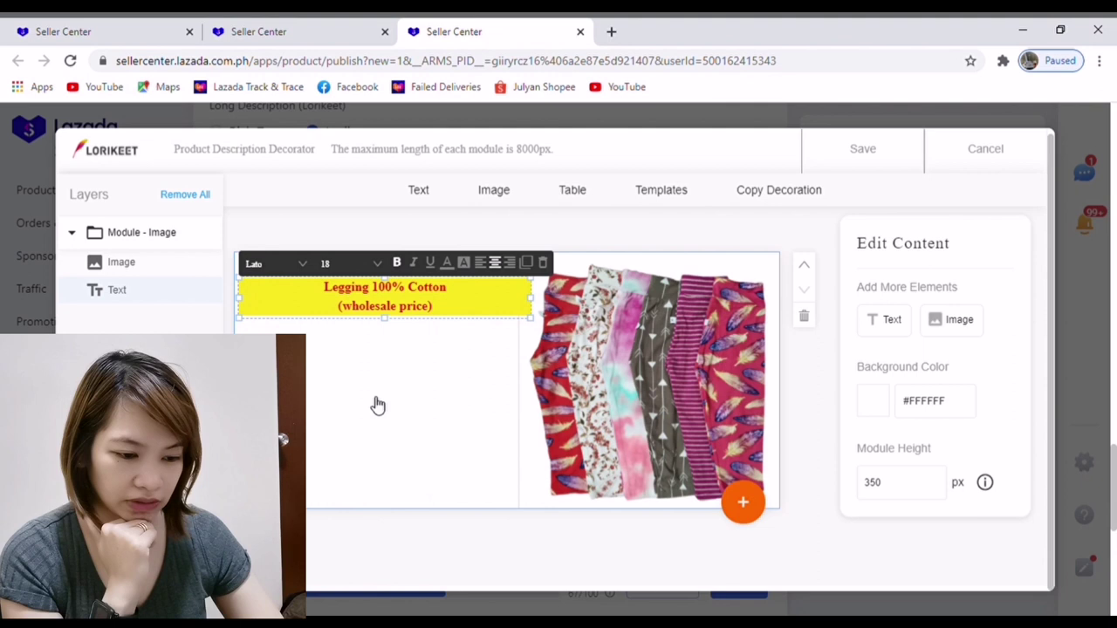
click(368, 266)
click(370, 495)
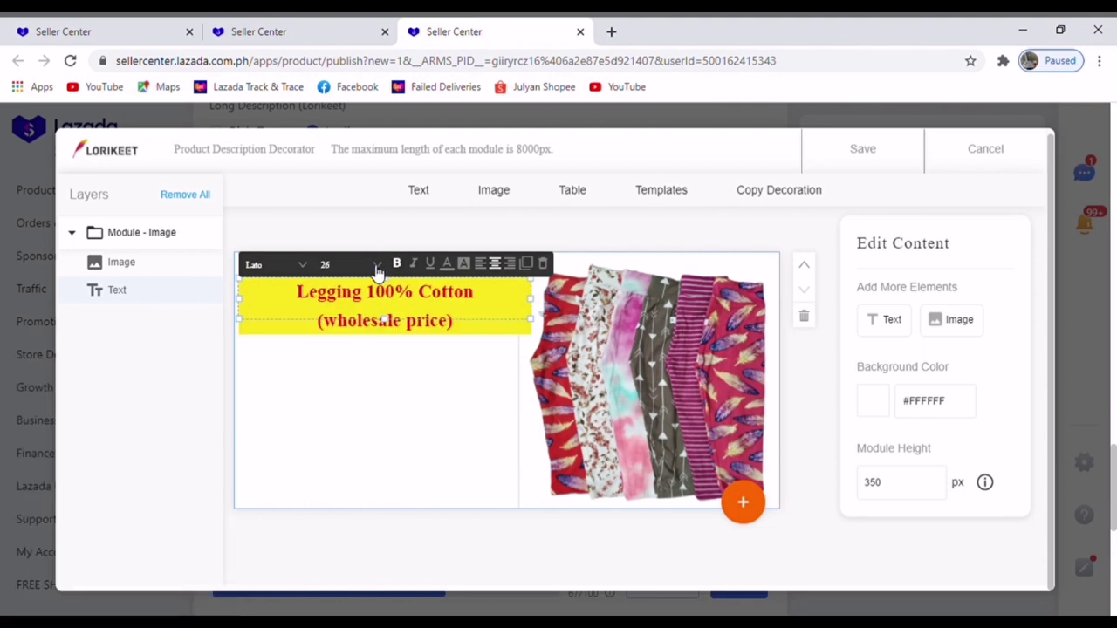
click(443, 448)
Add a second text element to the image module and place it in the empty area below the yellow heading
click(889, 320)
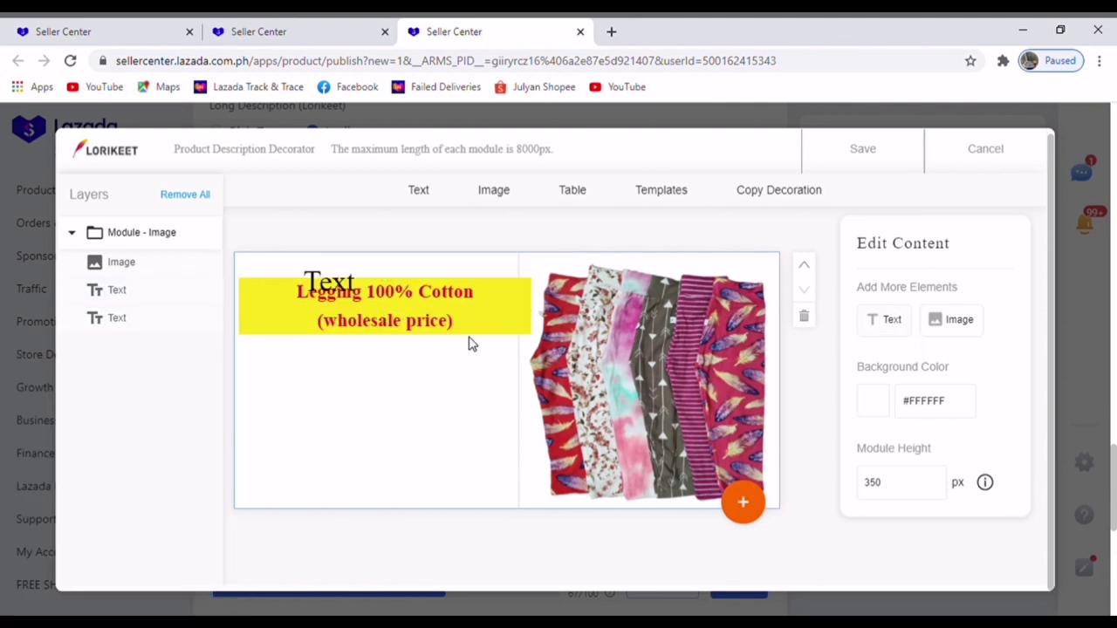
click(358, 295)
drag(357, 295, 361, 411)
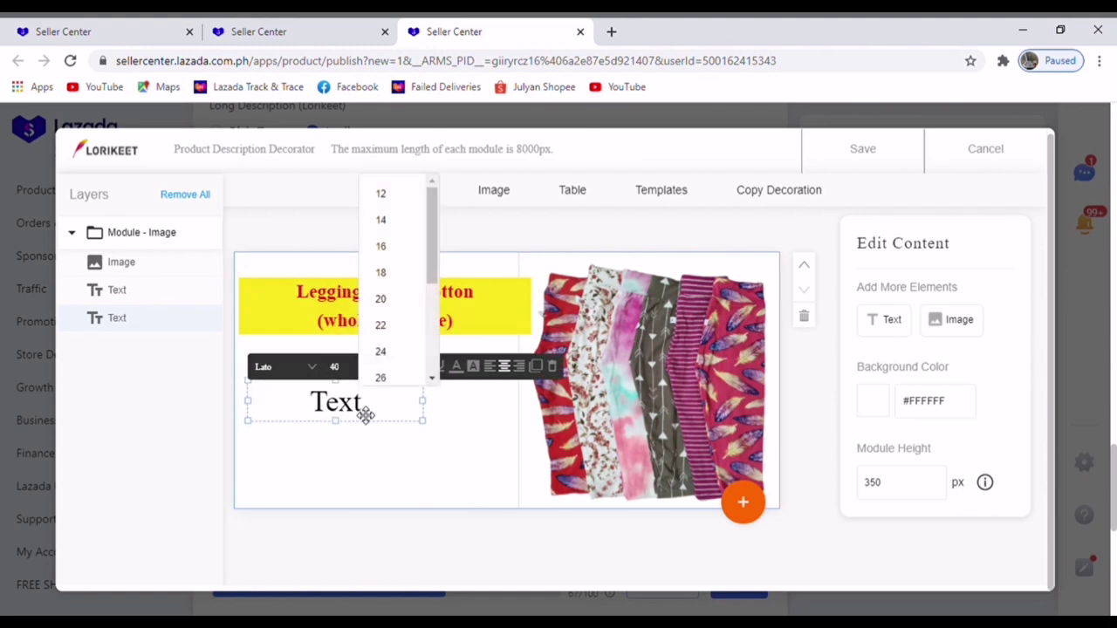
click(365, 410)
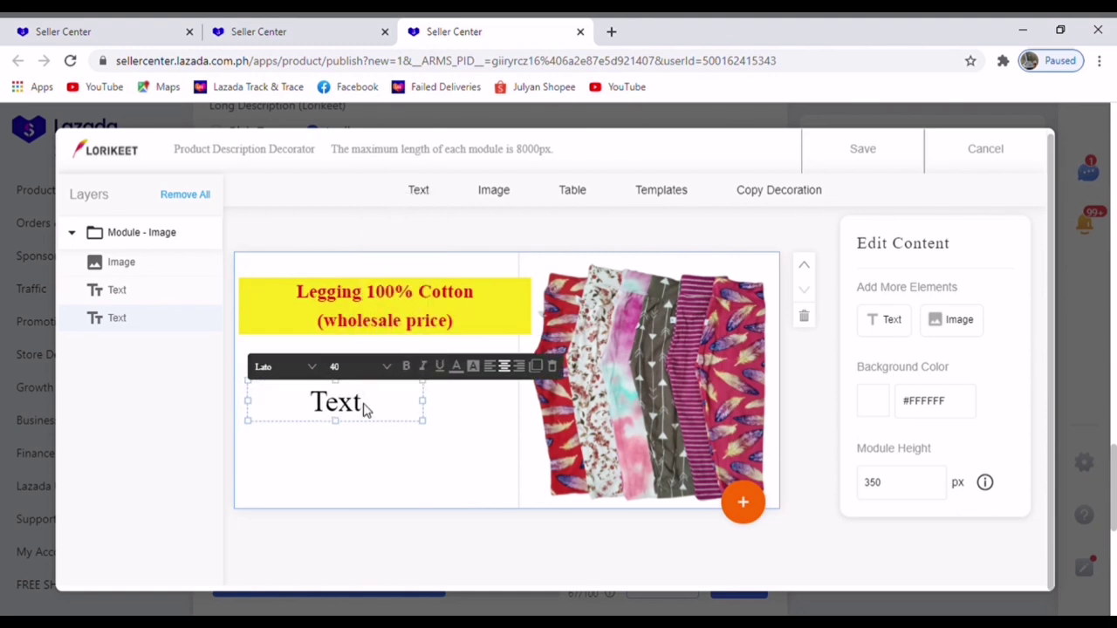
Replace the new element's placeholder with "* #1 Mommas's Choice" and set its font size to 24
key(BackSpace)
key(BackSpace)
key(BackSpace)
key(BackSpace)
text(*)
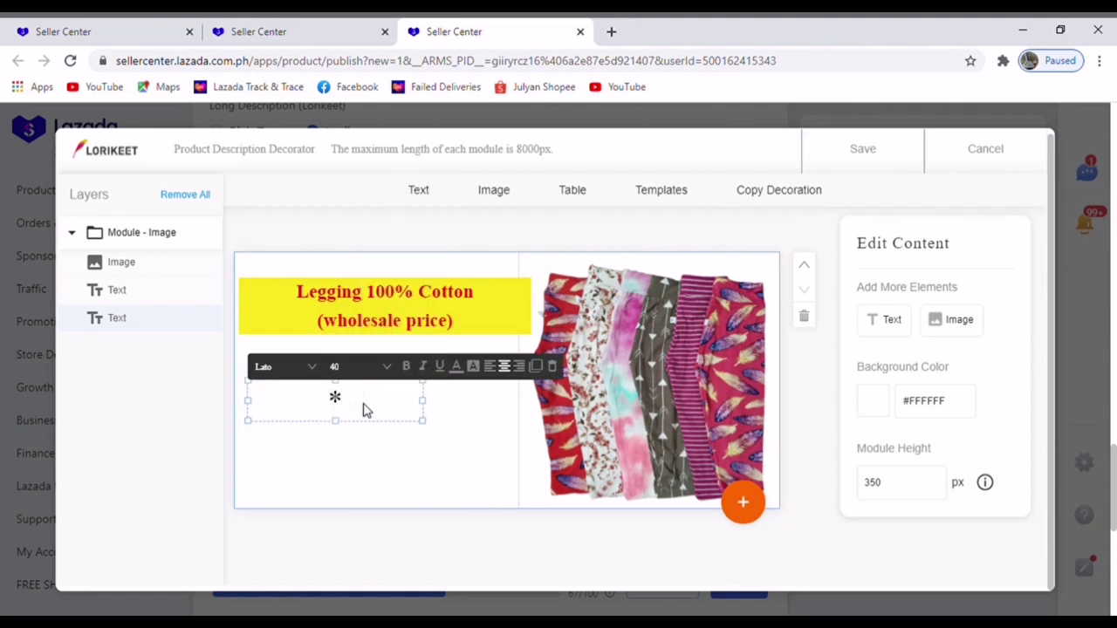
text( 100)
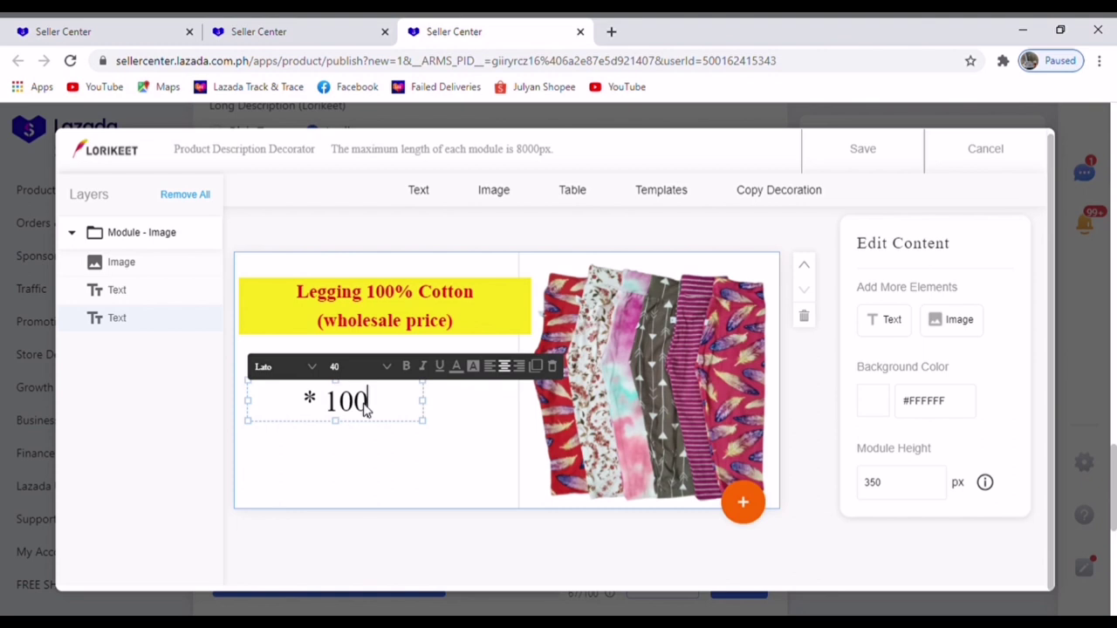
key(BackSpace)
key(BackSpace)
key(BackSpace)
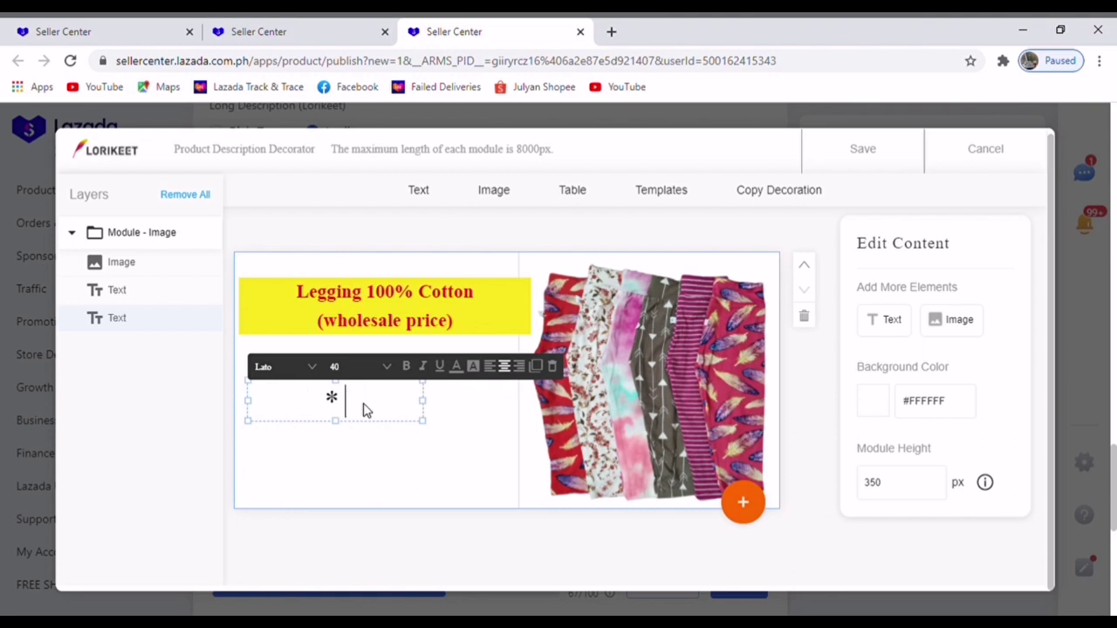
text(#1 mo)
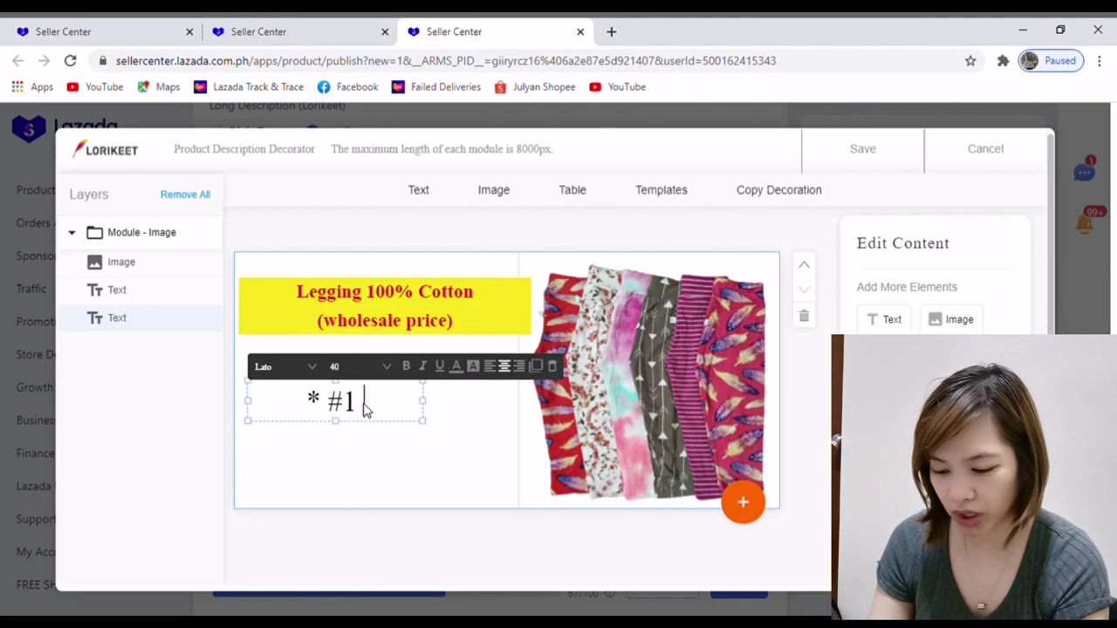
key(BackSpace)
key(BackSpace)
text(Momm)
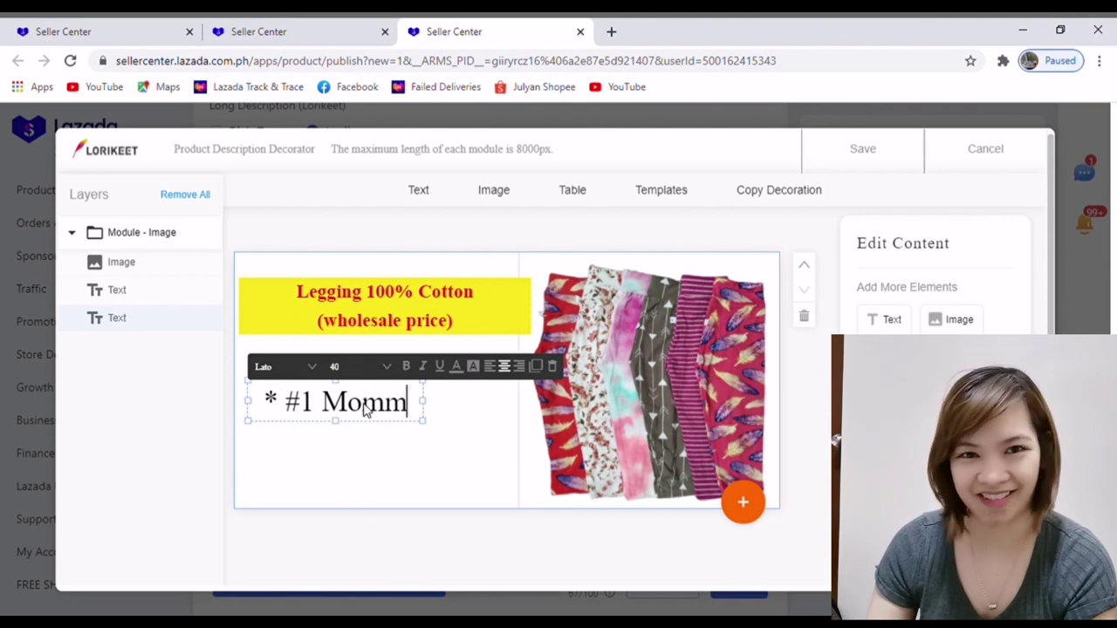
text(as's Cg)
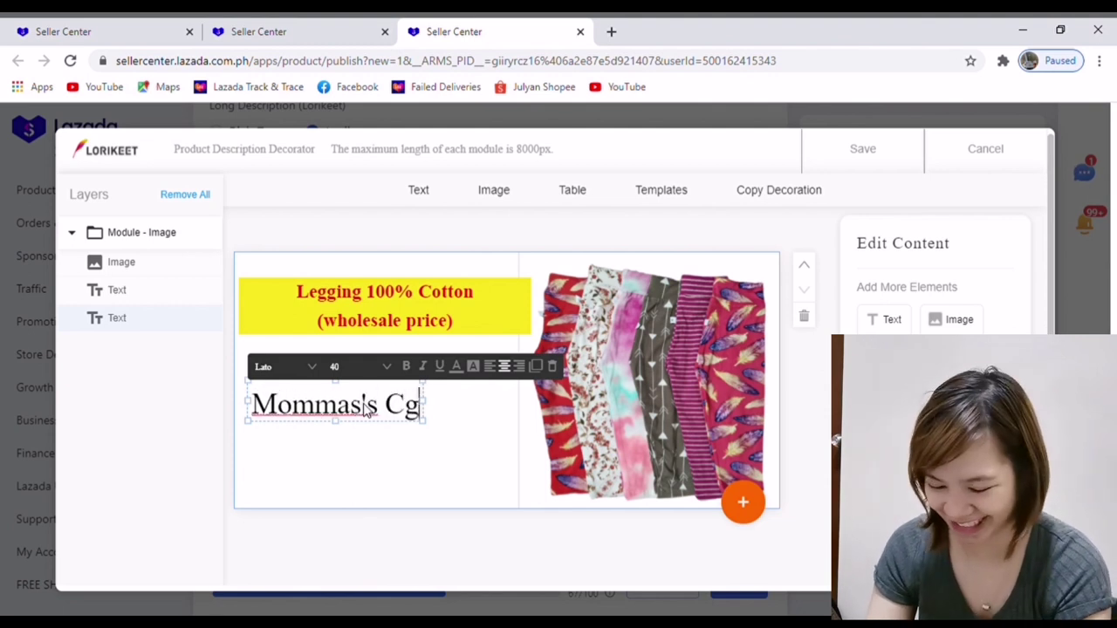
key(BackSpace)
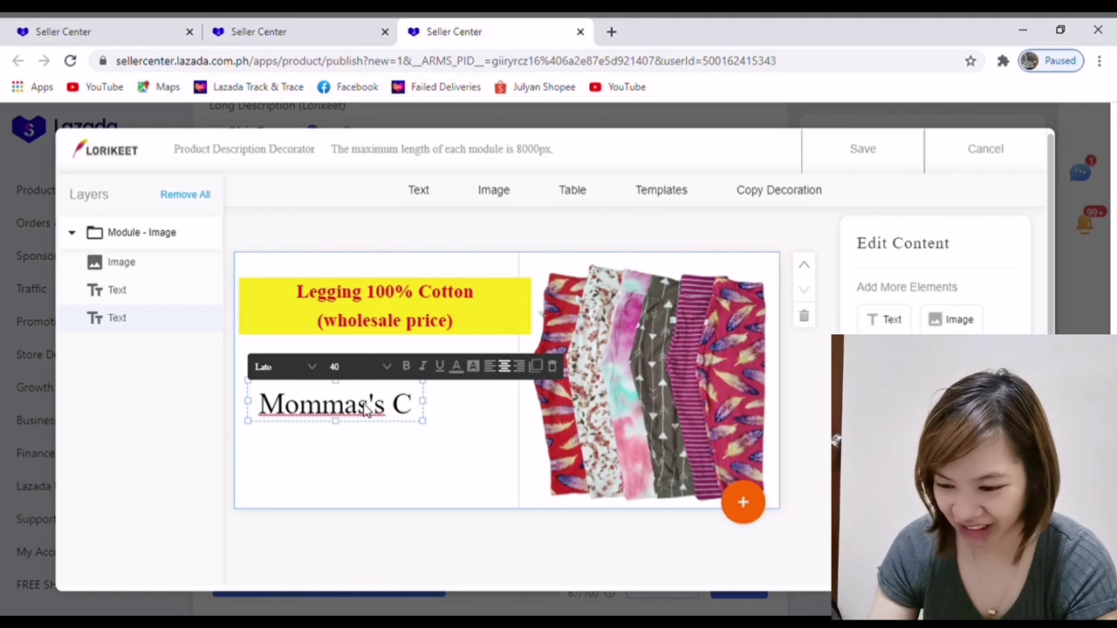
text(hoice)
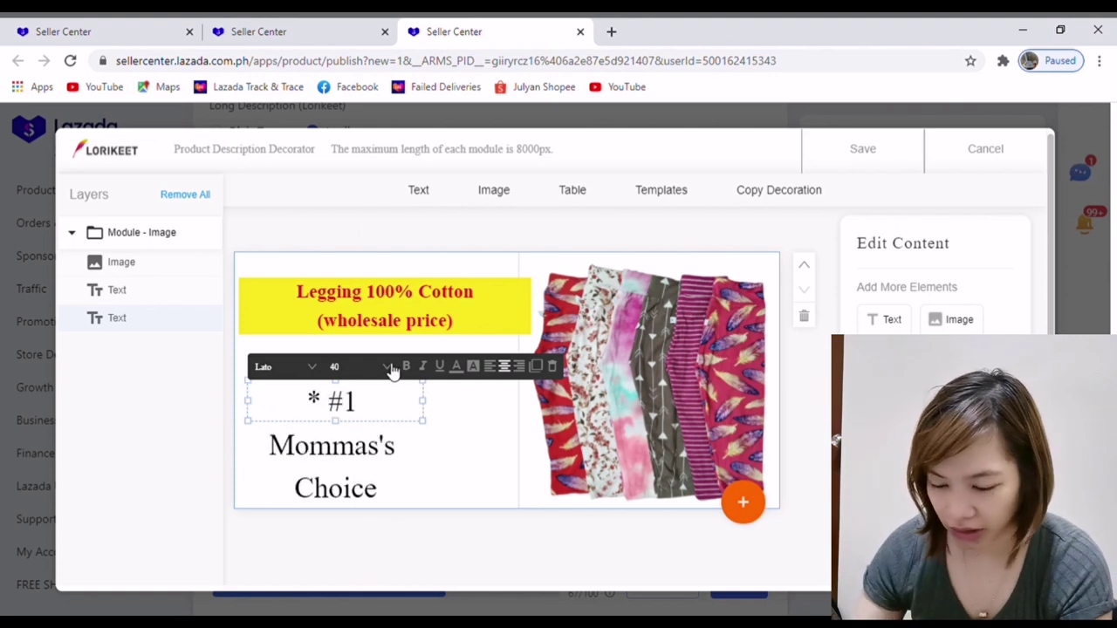
click(389, 368)
click(387, 350)
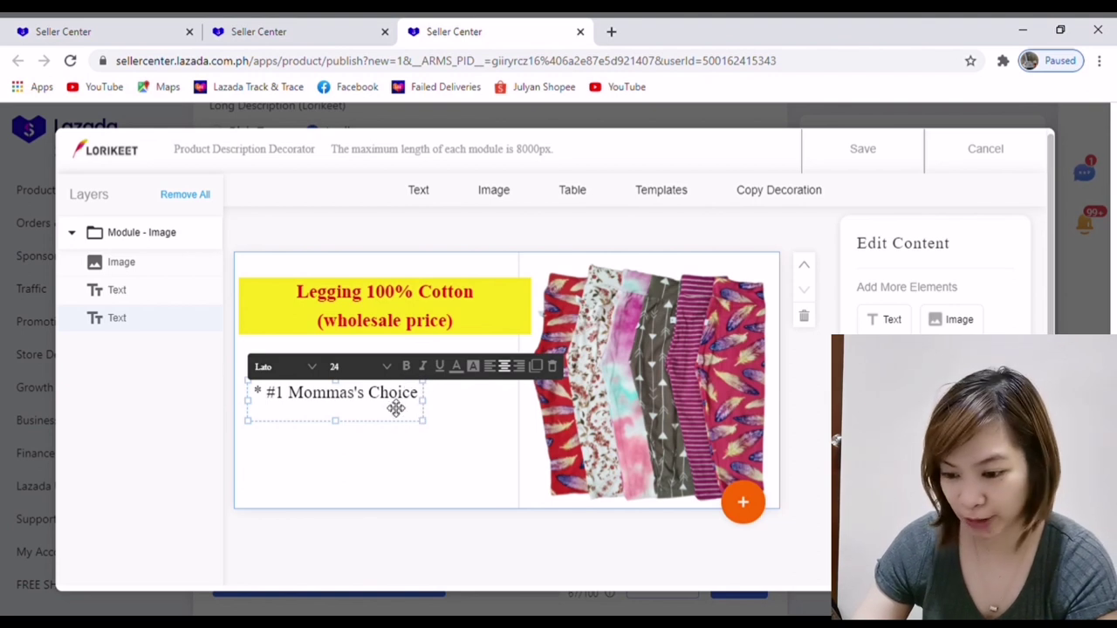
Add a second bullet line, "* Product of the Philippines", below the "#1 Mommas's Choice" line
click(412, 394)
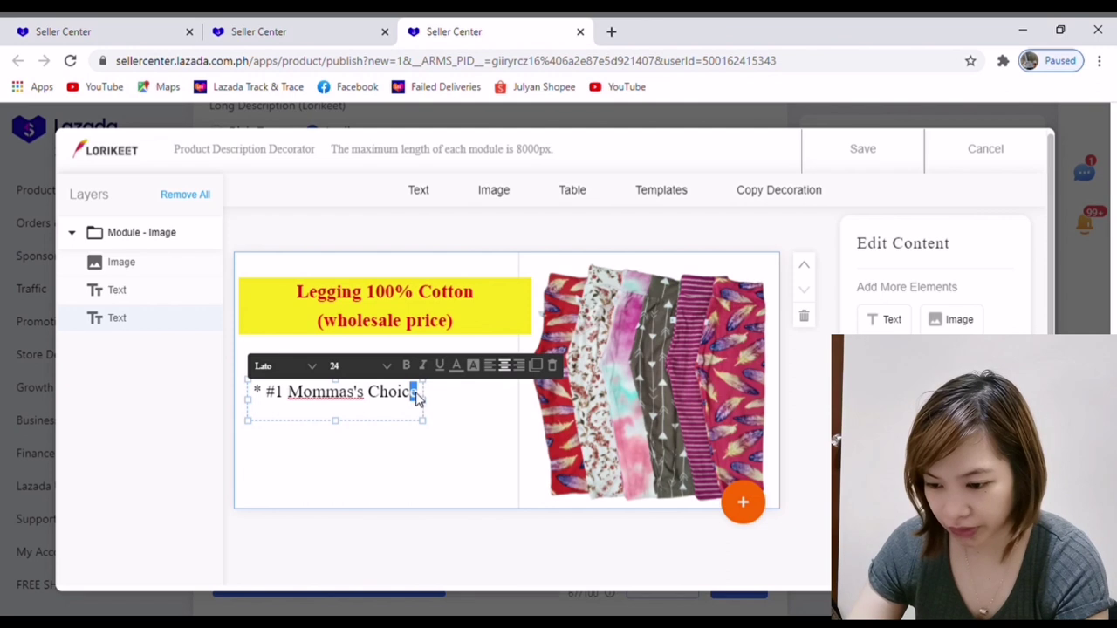
click(413, 400)
key(Return)
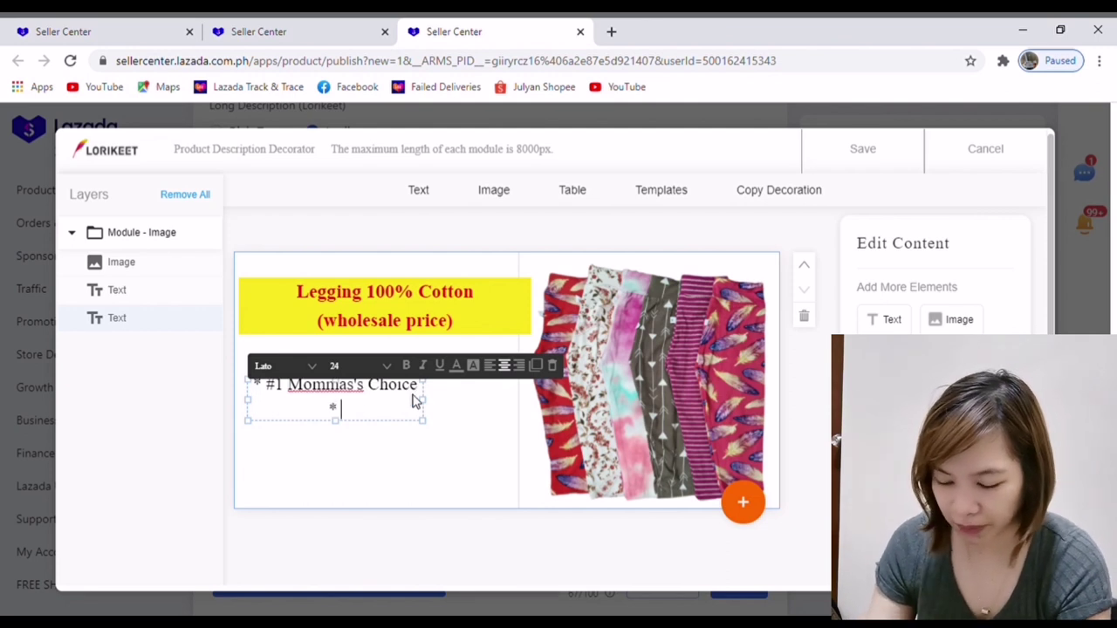
text(* Pridu)
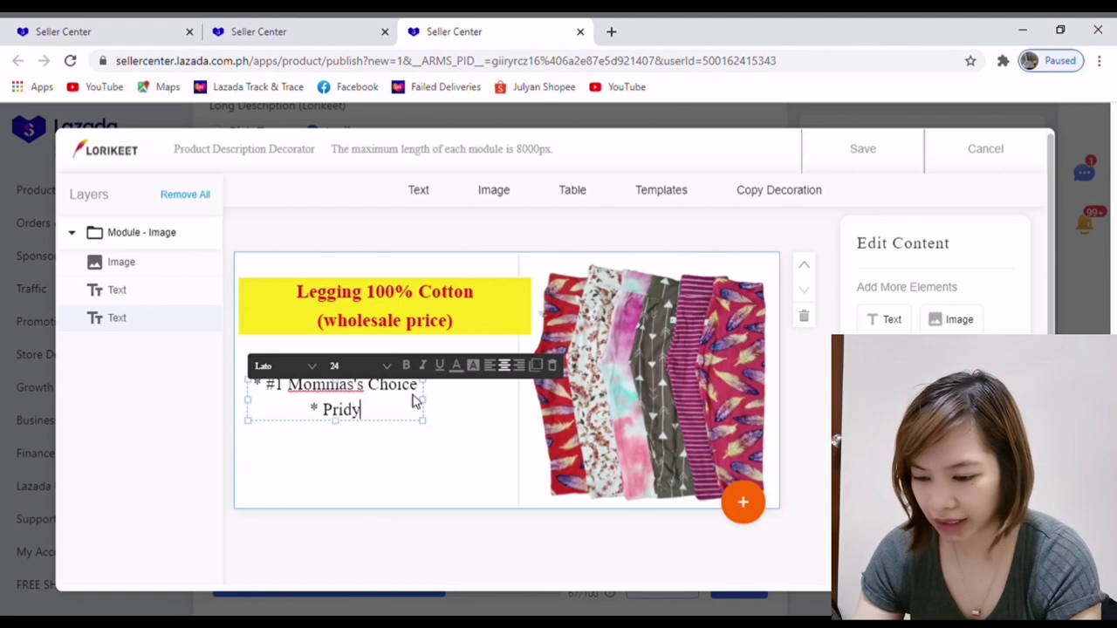
key(BackSpace)
key(BackSpace)
key(BackSpace)
text(oduct of t)
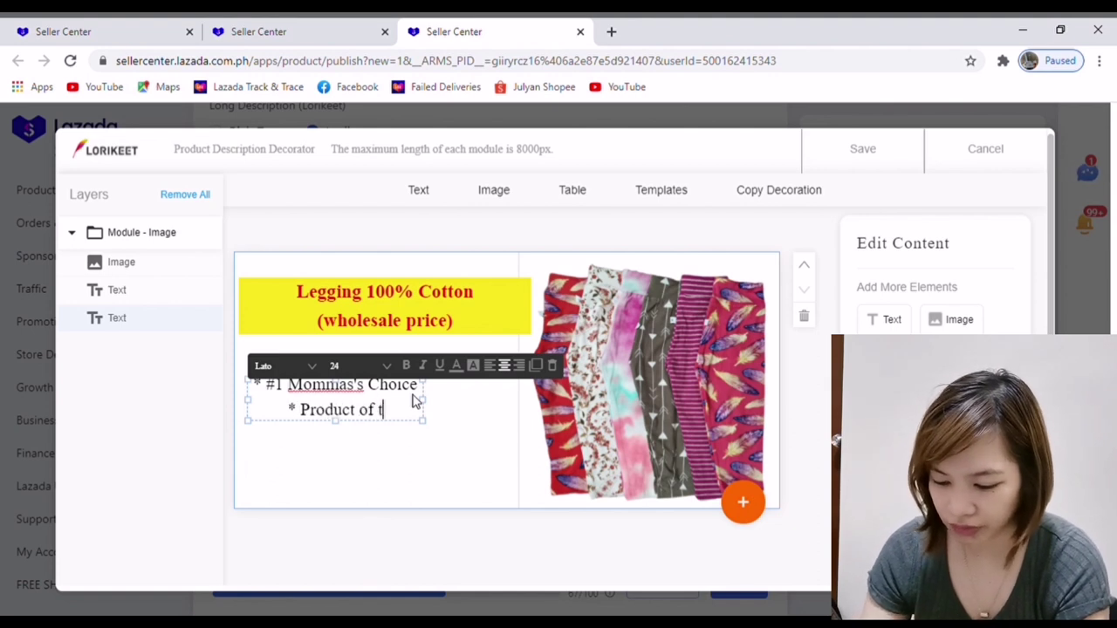
text(he Philli)
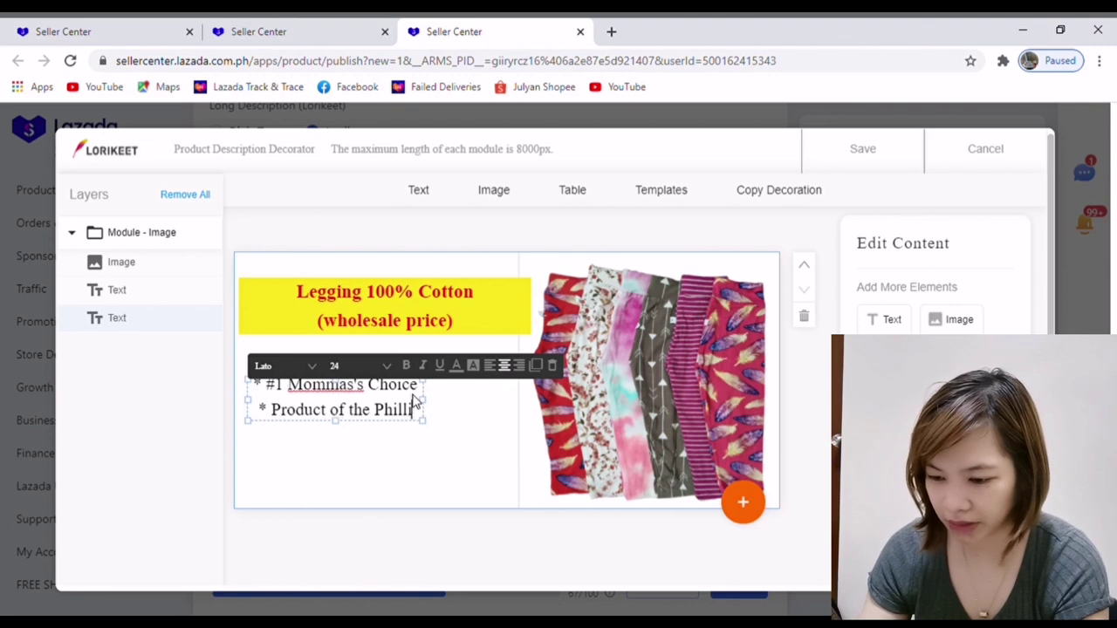
text(lippin)
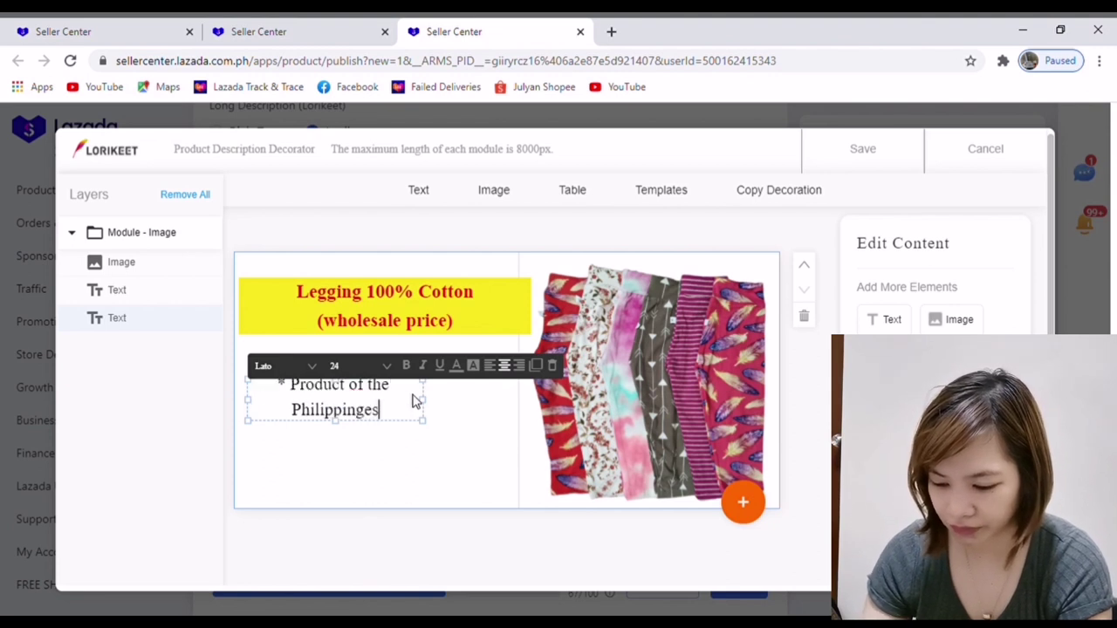
text(es)
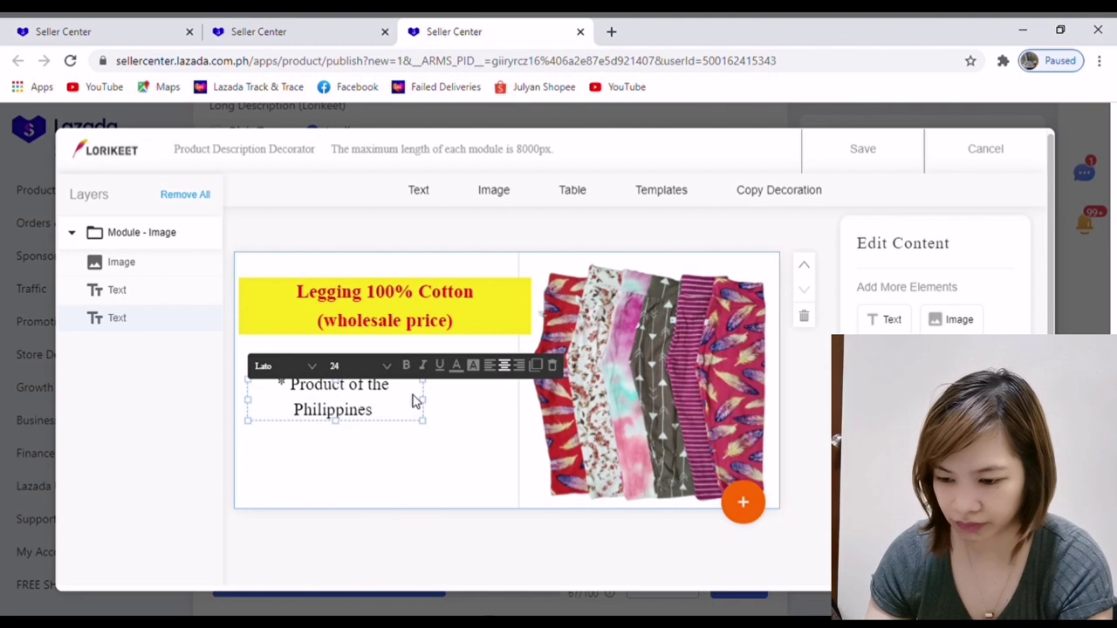
key(ctrl+a)
click(429, 429)
Widen the bullet text box to fit each bullet on one line and left-align the text just below the yellow heading
click(425, 405)
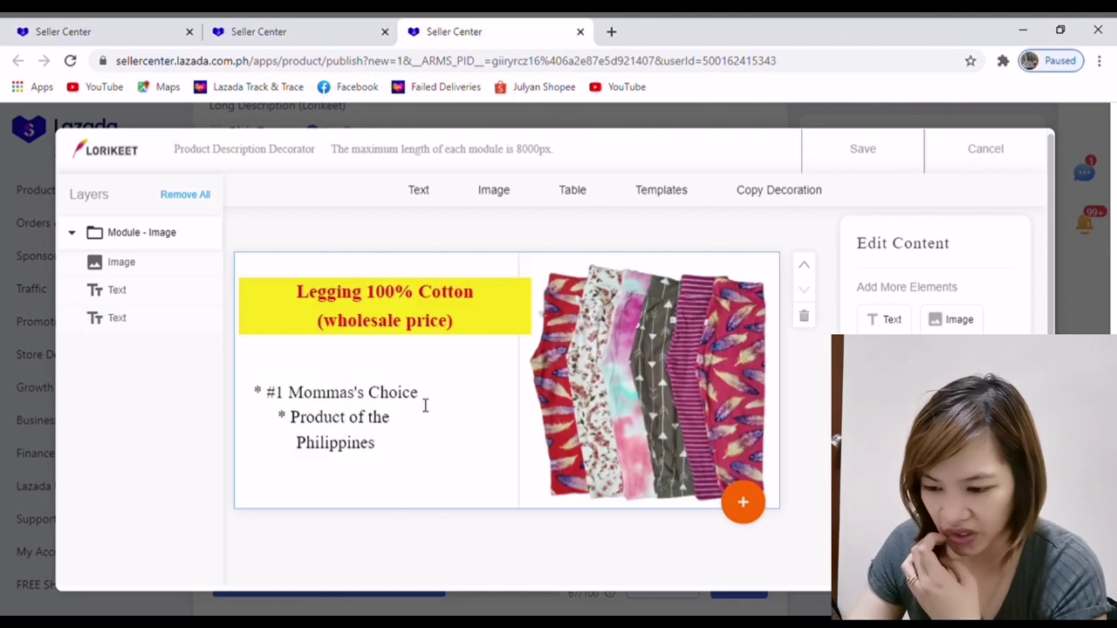
drag(425, 405, 489, 404)
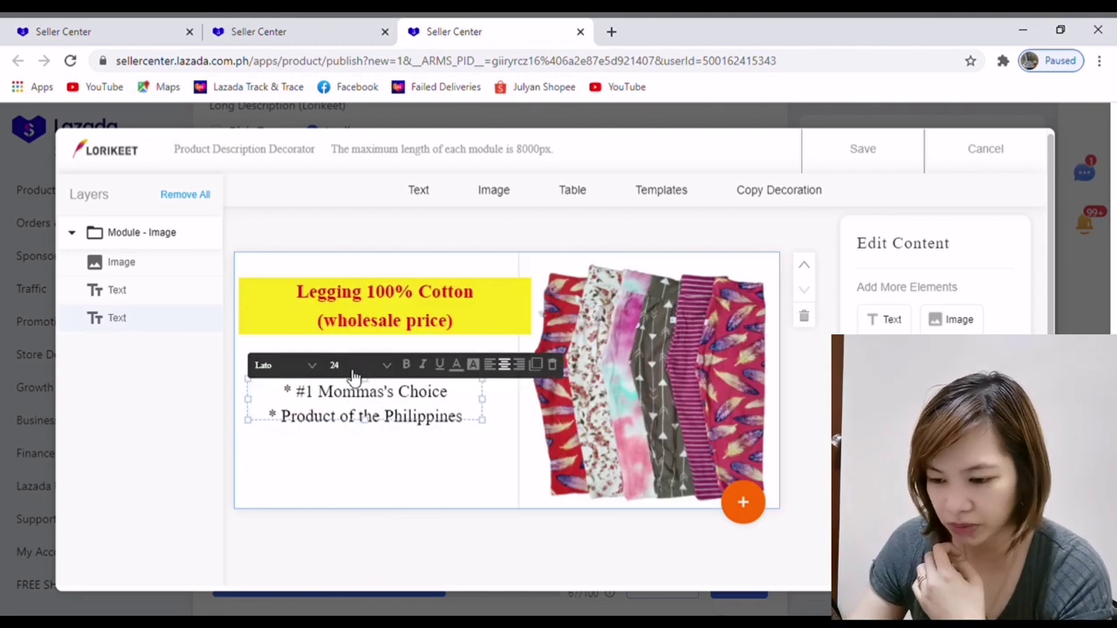
drag(354, 375, 368, 353)
click(384, 344)
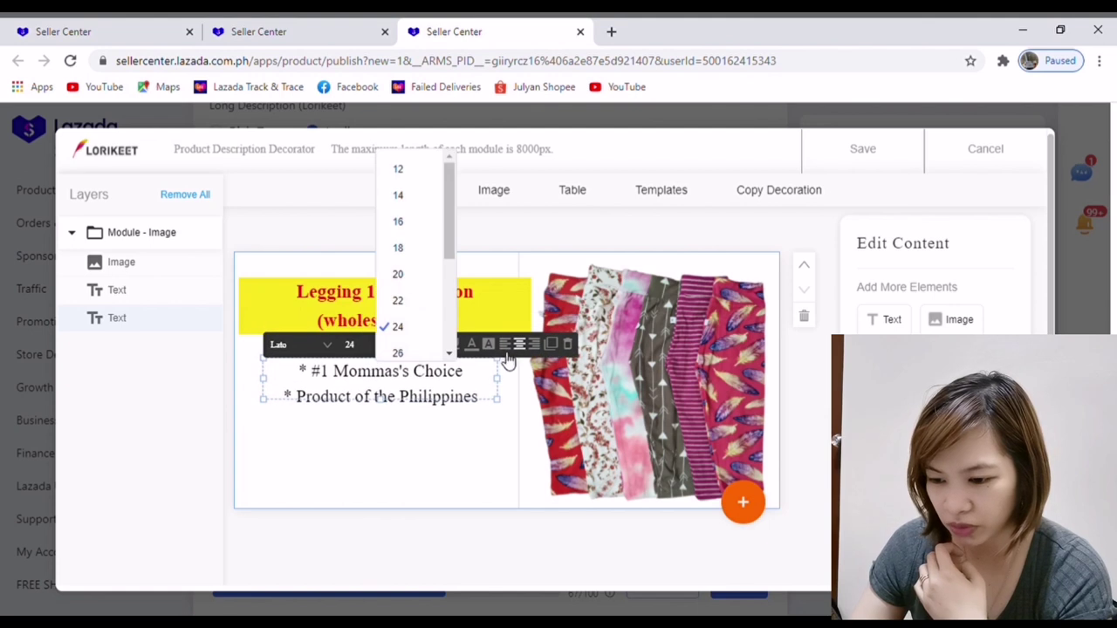
click(459, 386)
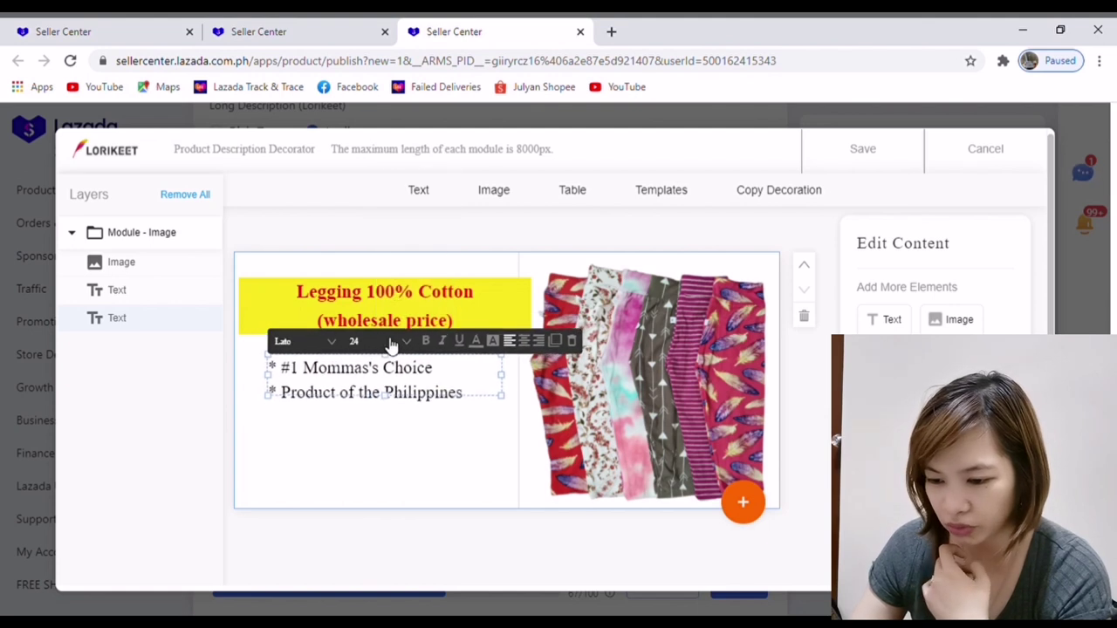
click(392, 344)
click(476, 340)
scroll(454, 349, down, 1)
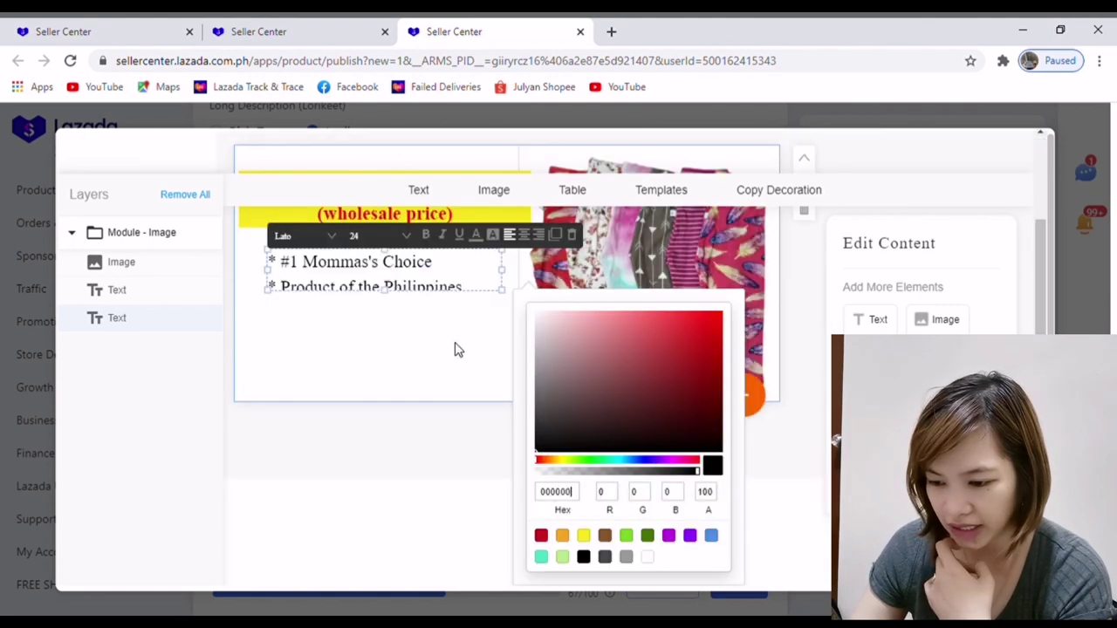
click(431, 397)
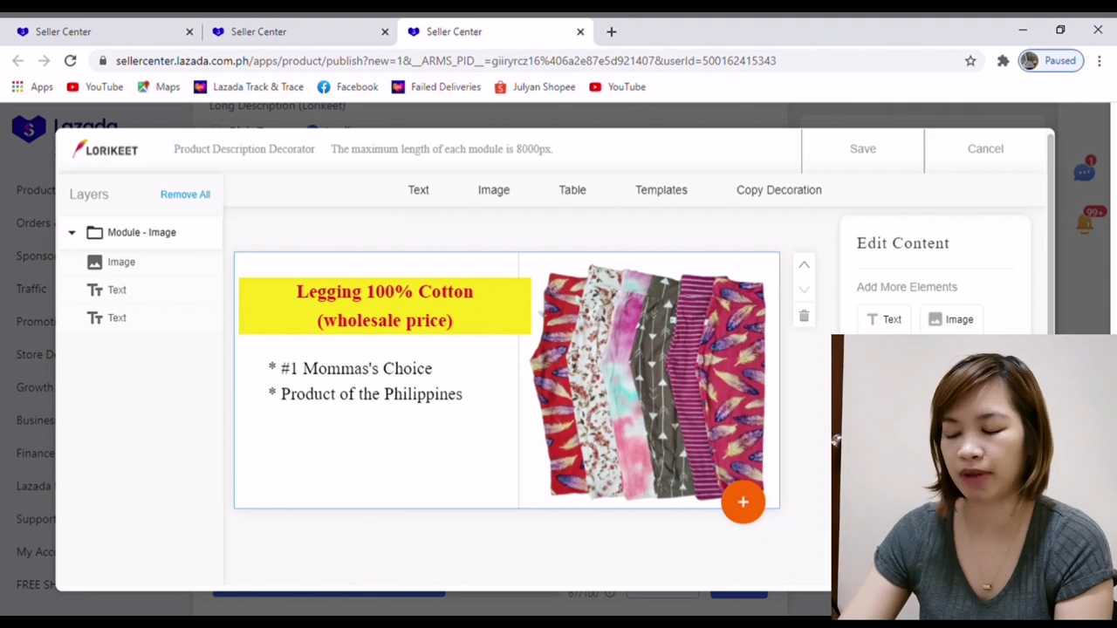
Save the decorated Lorikeet description with the leggings picture, heading and bullets, and check its preview in the product form
scroll(910, 221, up, 1)
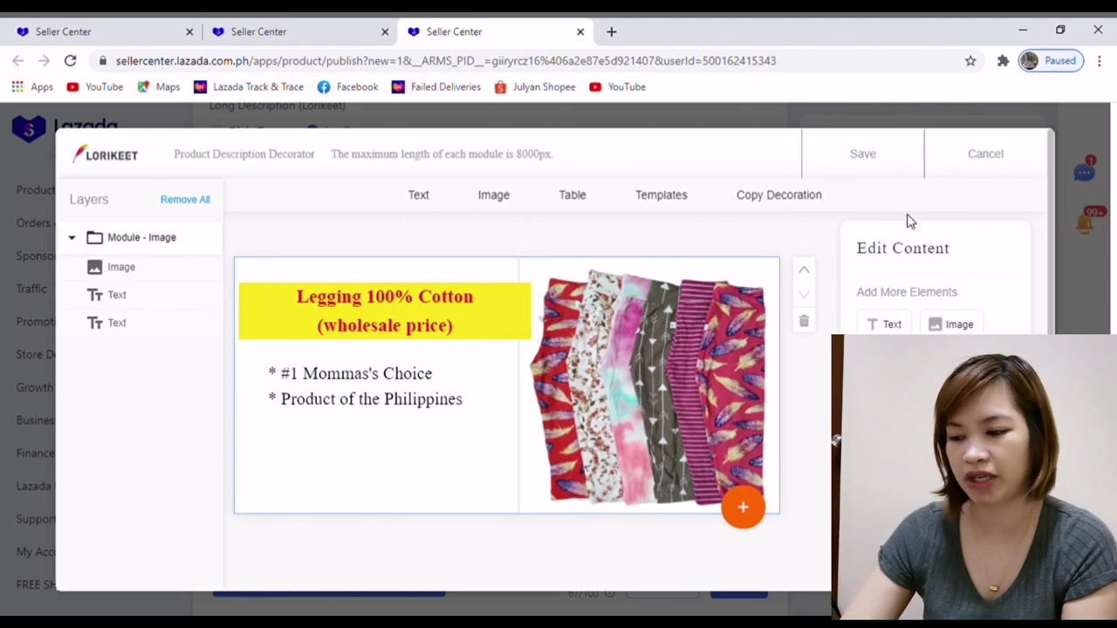
click(863, 159)
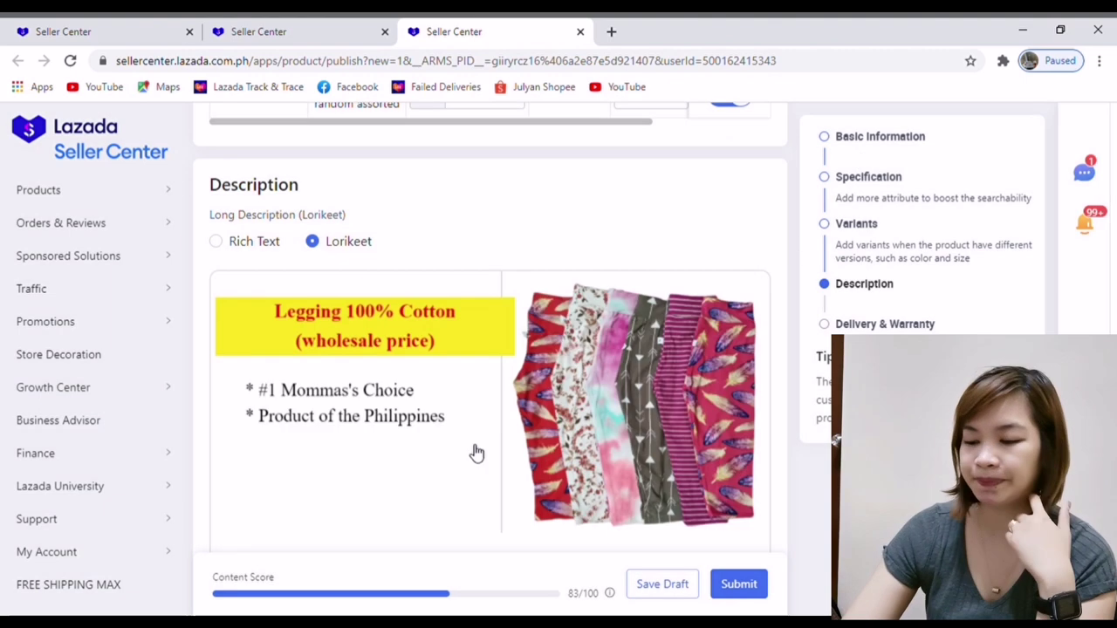
scroll(690, 506, up, 1)
scroll(681, 498, down, 2)
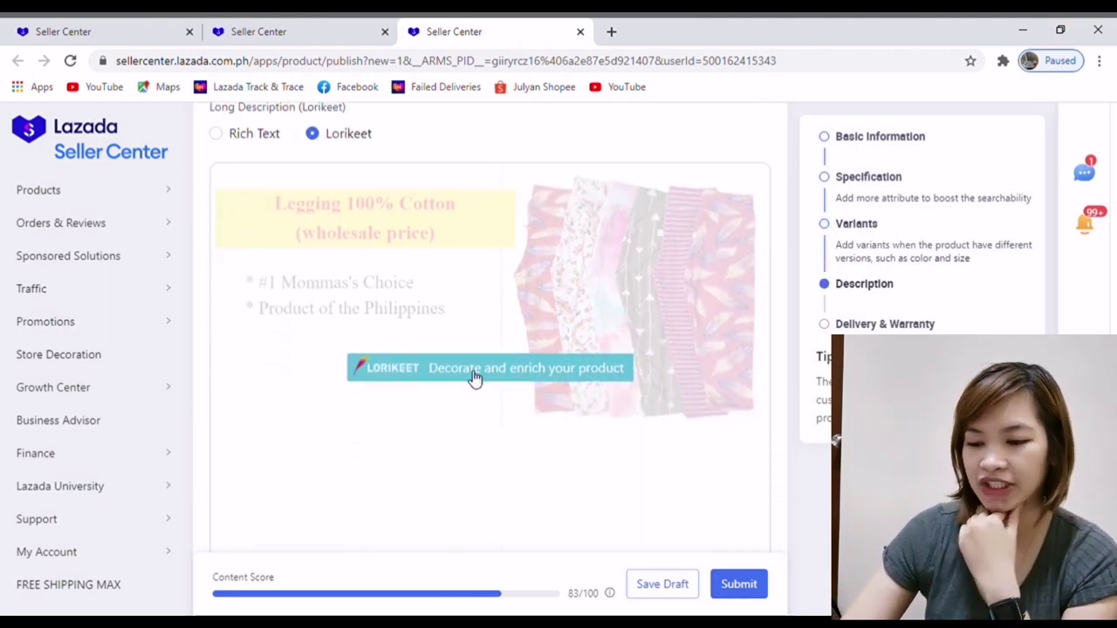
scroll(469, 378, up, 2)
Set the package weight in the Delivery & Warranty section to 0.75 kg
scroll(591, 426, down, 5)
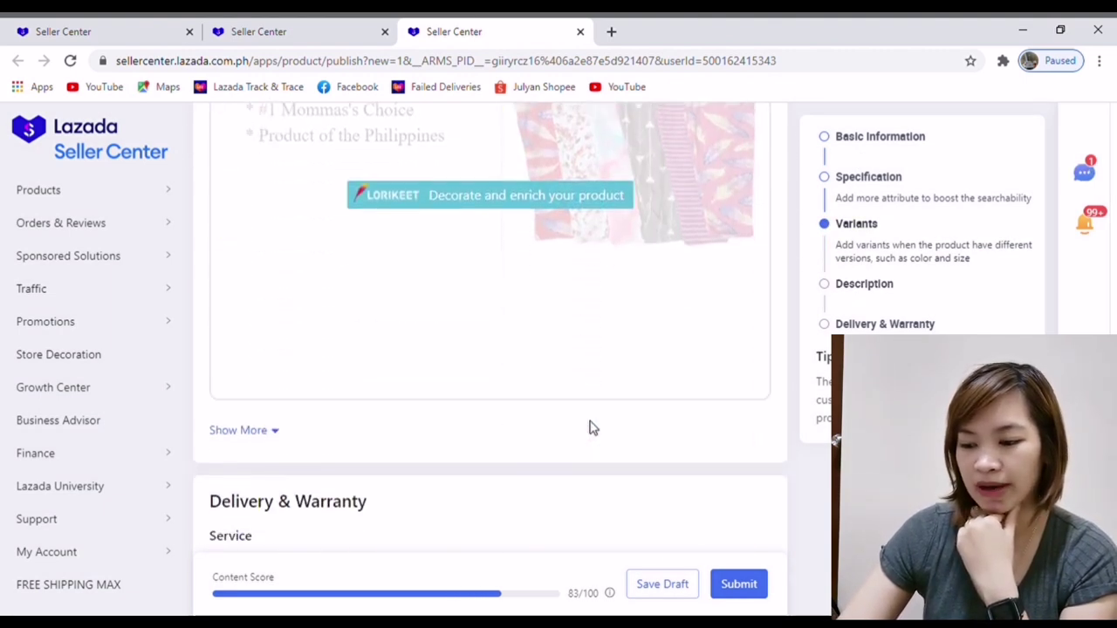
scroll(524, 404, down, 1)
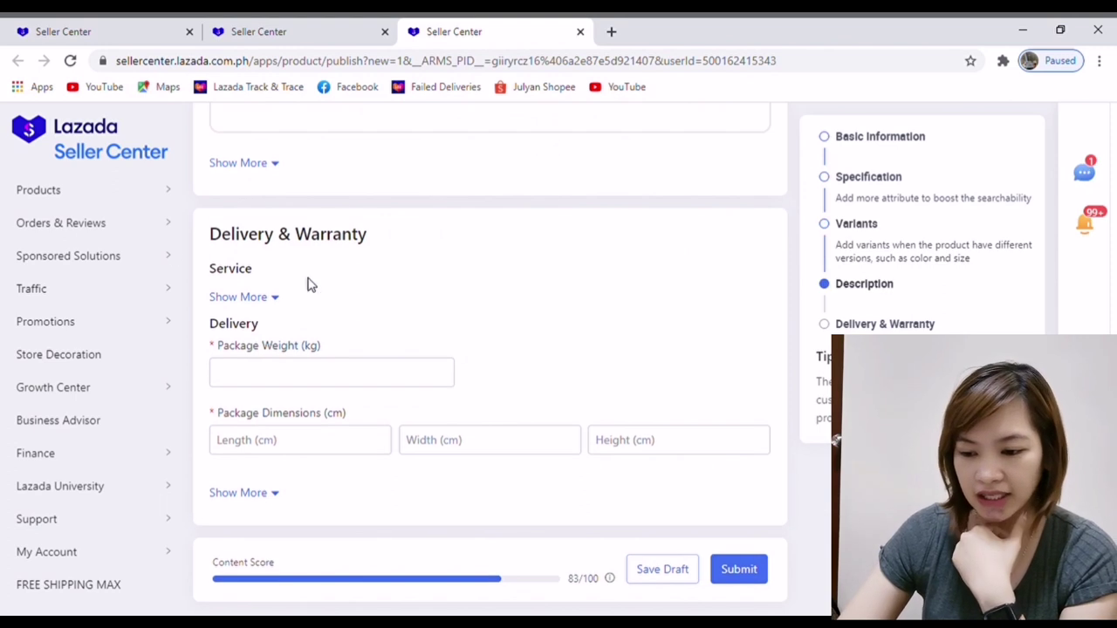
click(314, 382)
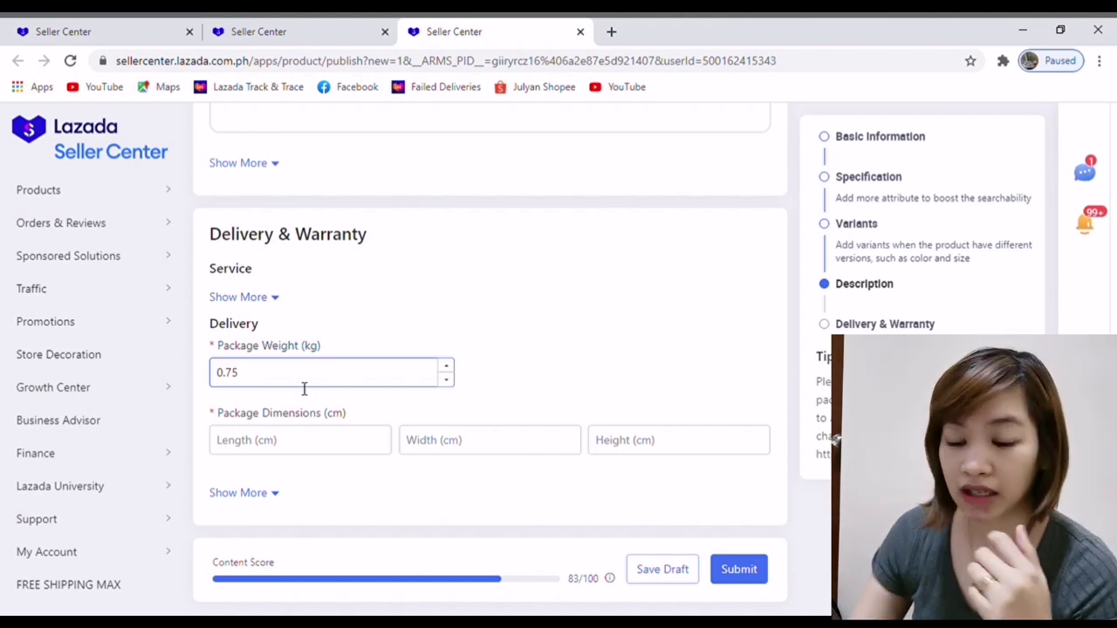
Set the package dimensions to 20 cm length, 10 cm width and 5 cm height
click(294, 444)
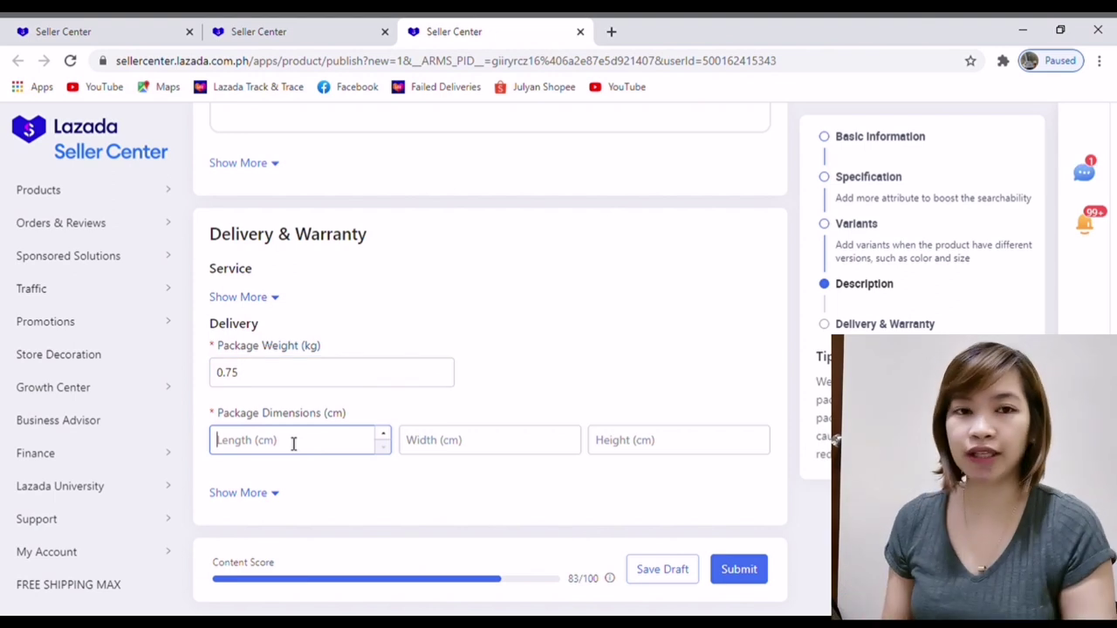
text(20)
key(Tab)
text(10)
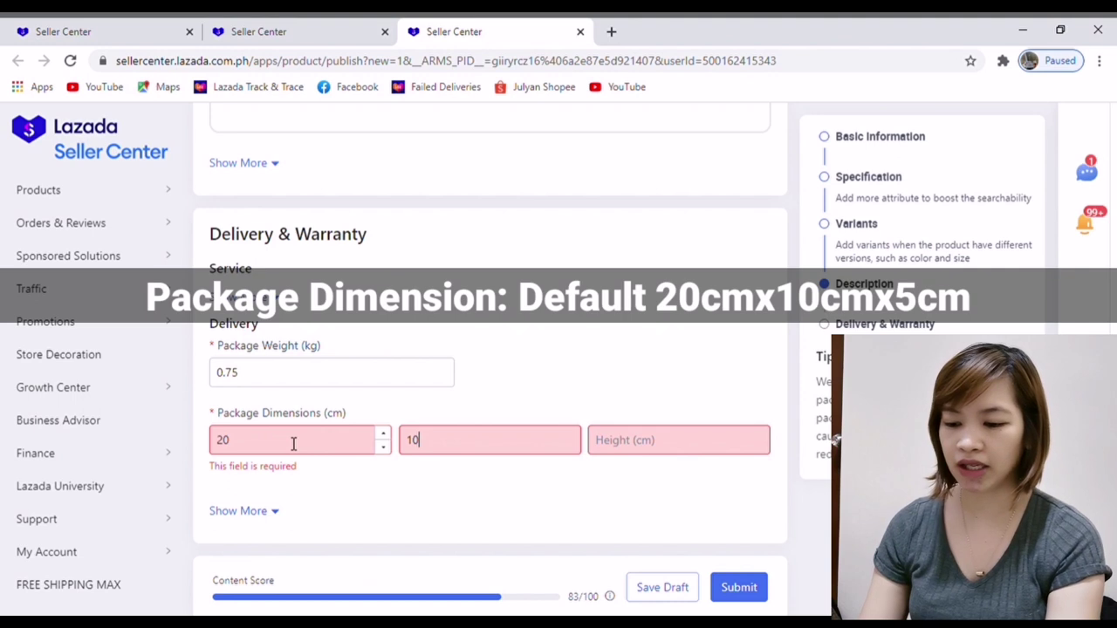
key(Tab)
text(5)
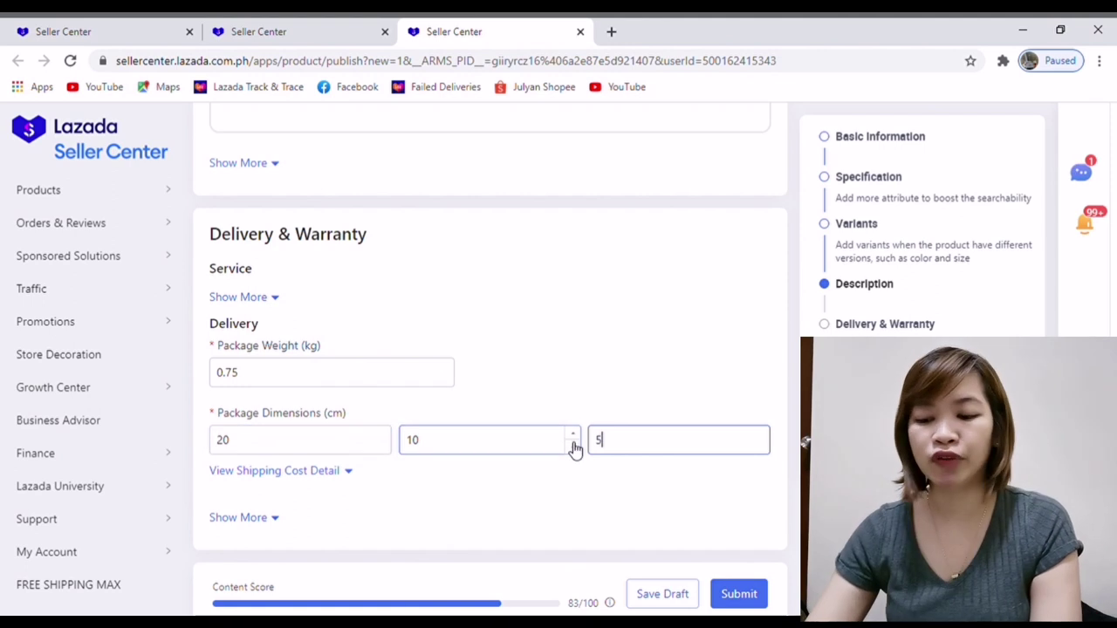
Submit the leggings bundle listing for publication and finish, going to the product management list
scroll(407, 449, down, 2)
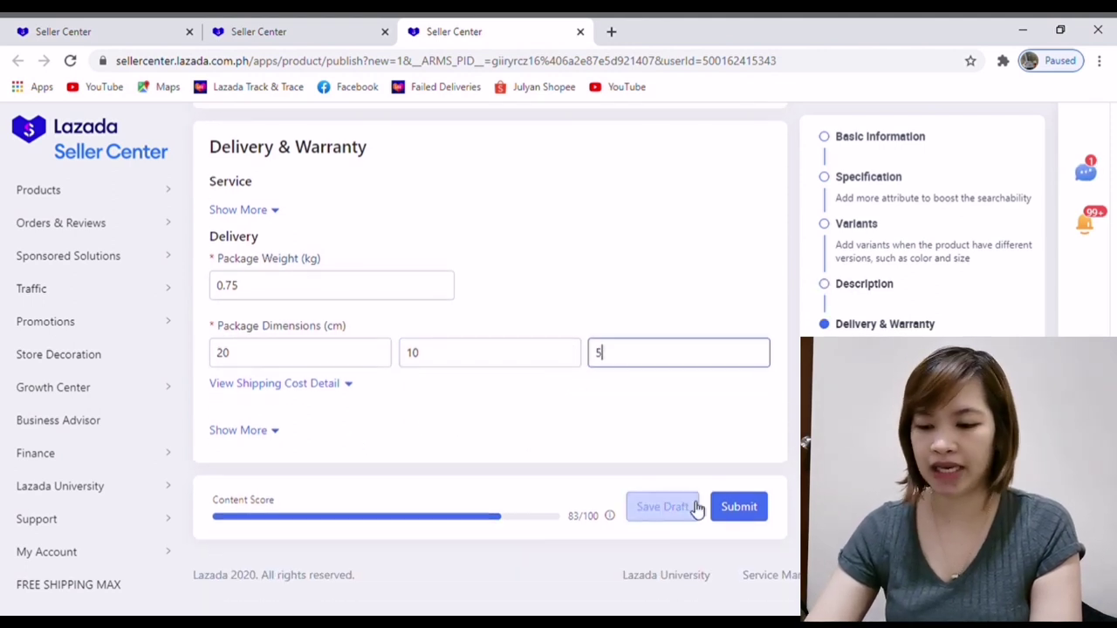
click(747, 508)
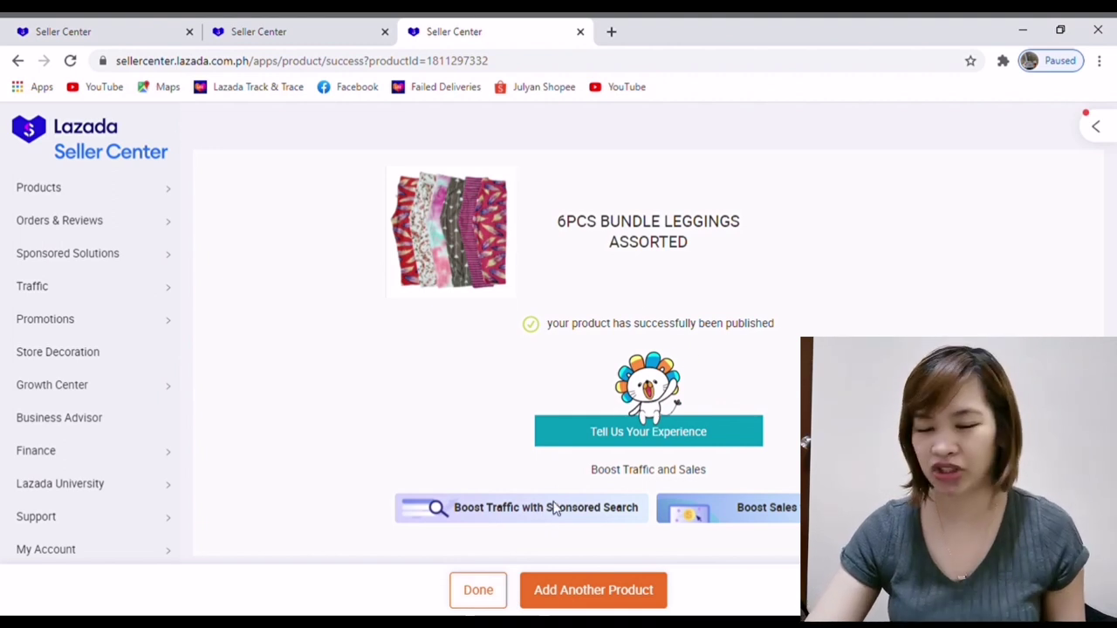
click(480, 591)
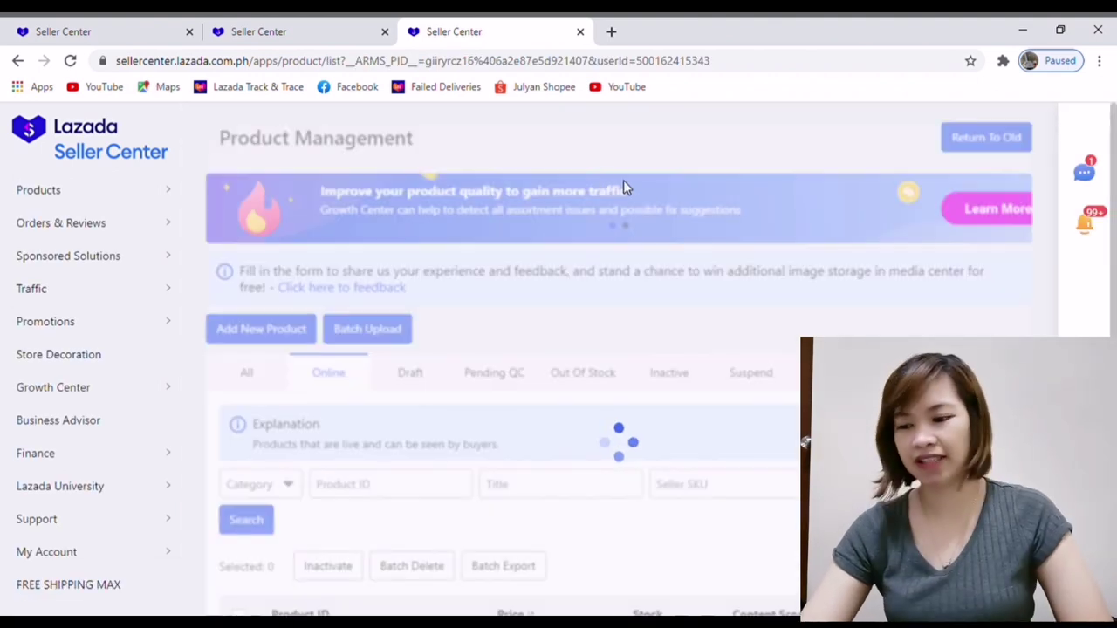
Check the new 6PCS BUNDLE LEGGINGS ASSORTED entry in the list of online products, including its price and stock
scroll(371, 506, down, 2)
scroll(357, 436, down, 2)
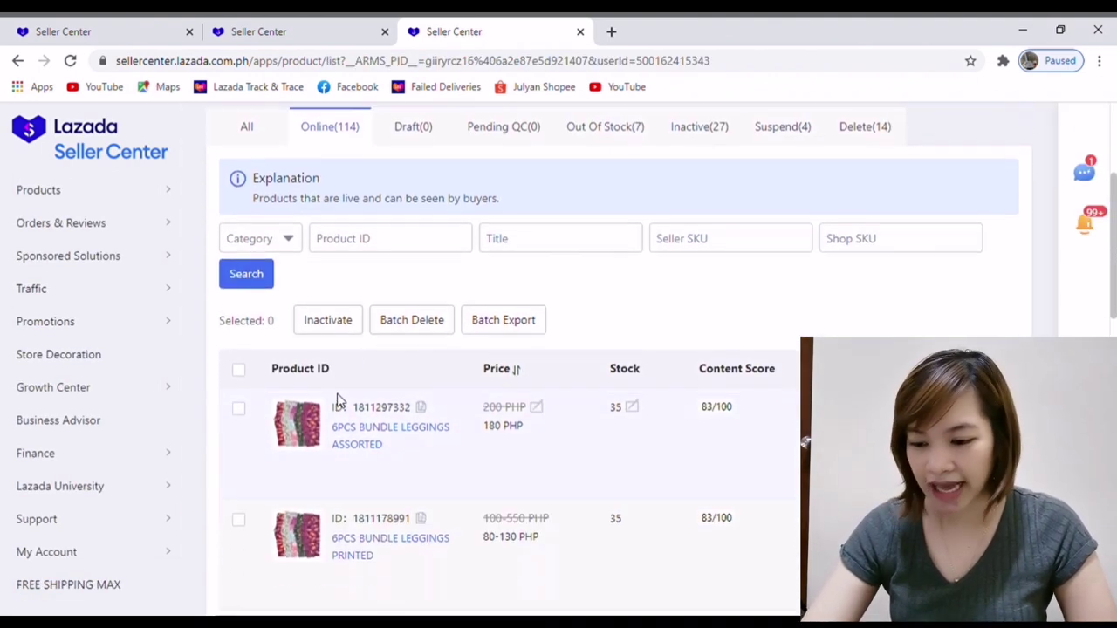
scroll(324, 296, down, 2)
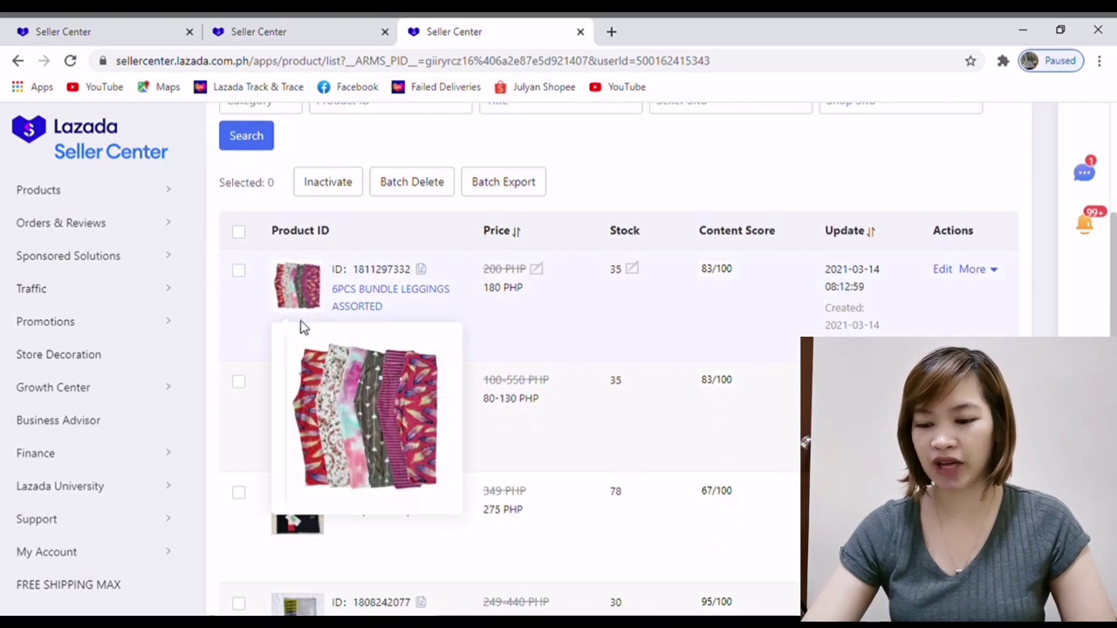
scroll(340, 323, up, 2)
scroll(301, 377, down, 2)
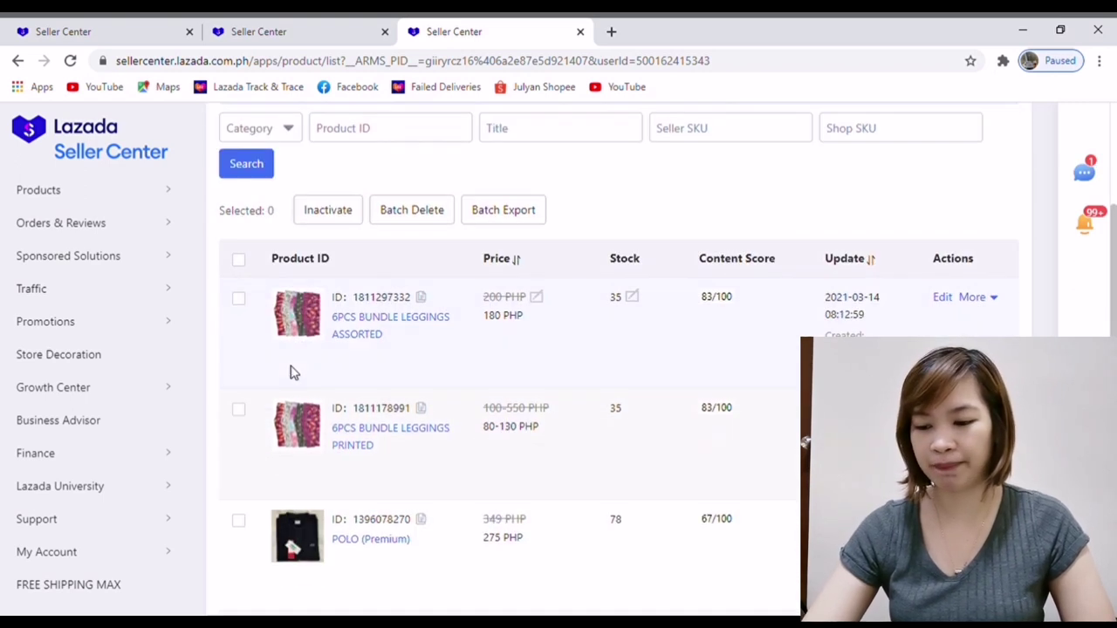